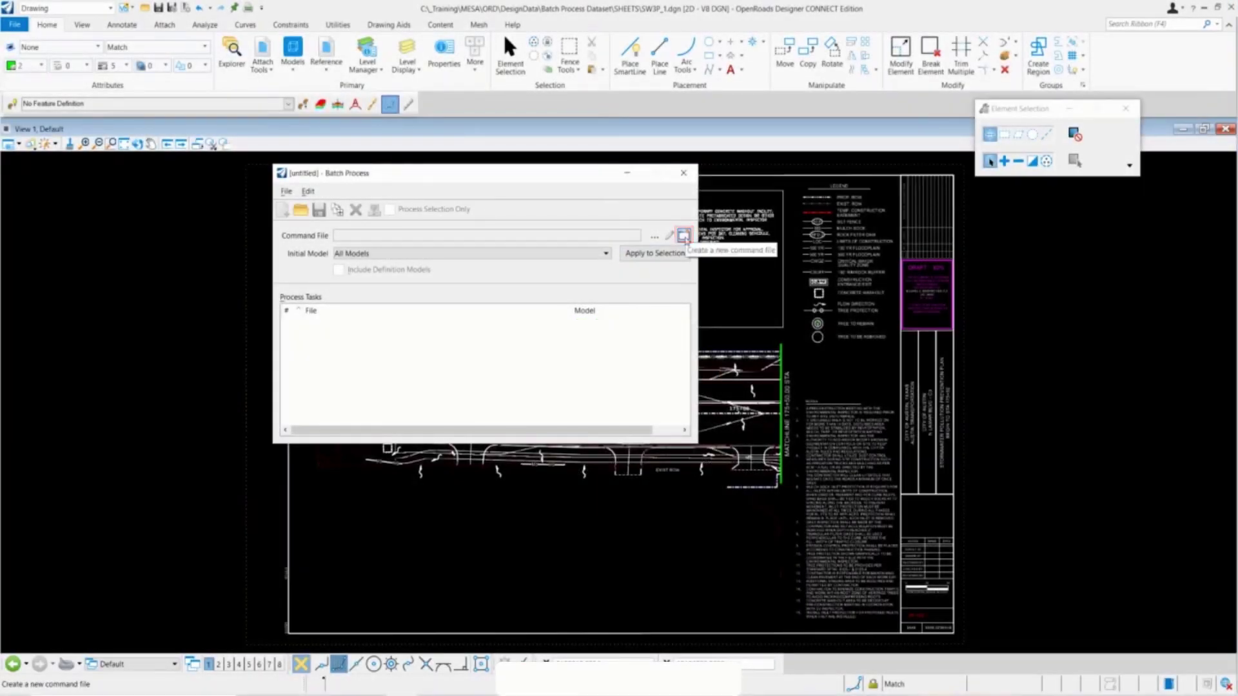
Start a new batch process command file and browse to C:\_Training\MESA\ORD\DesignData\Batch Process Dataset as its location.
click(683, 236)
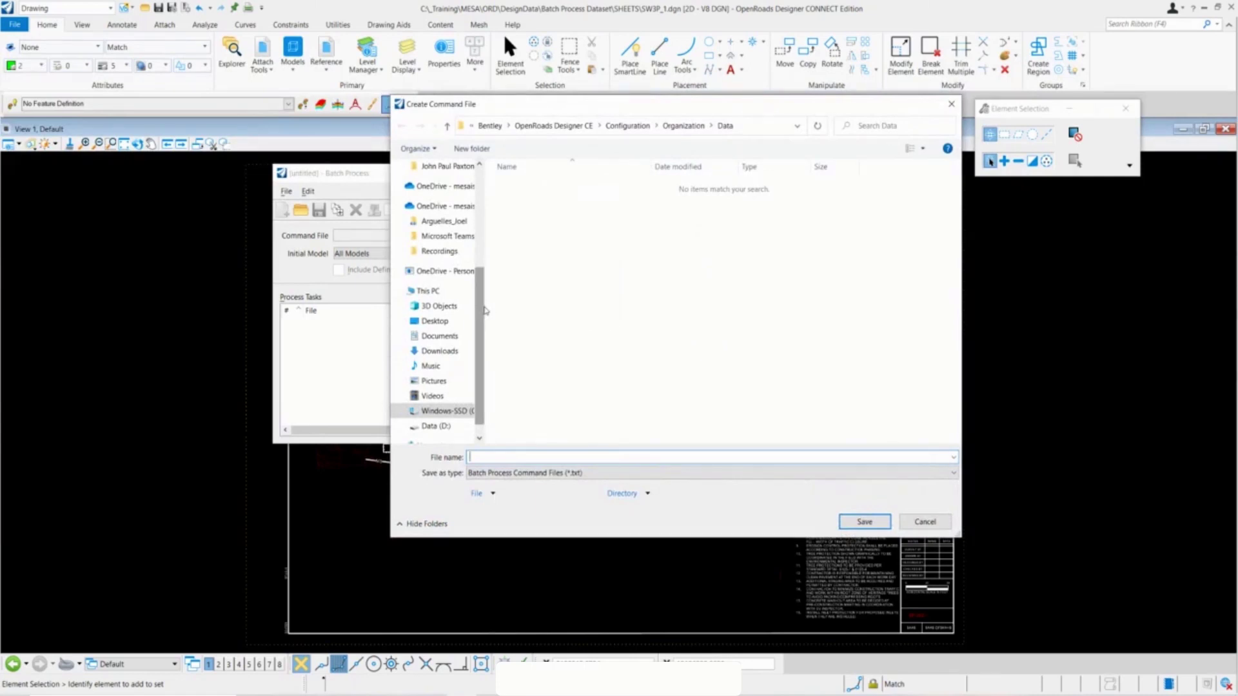
drag(484, 312, 509, 312)
scroll(479, 317, up, 4)
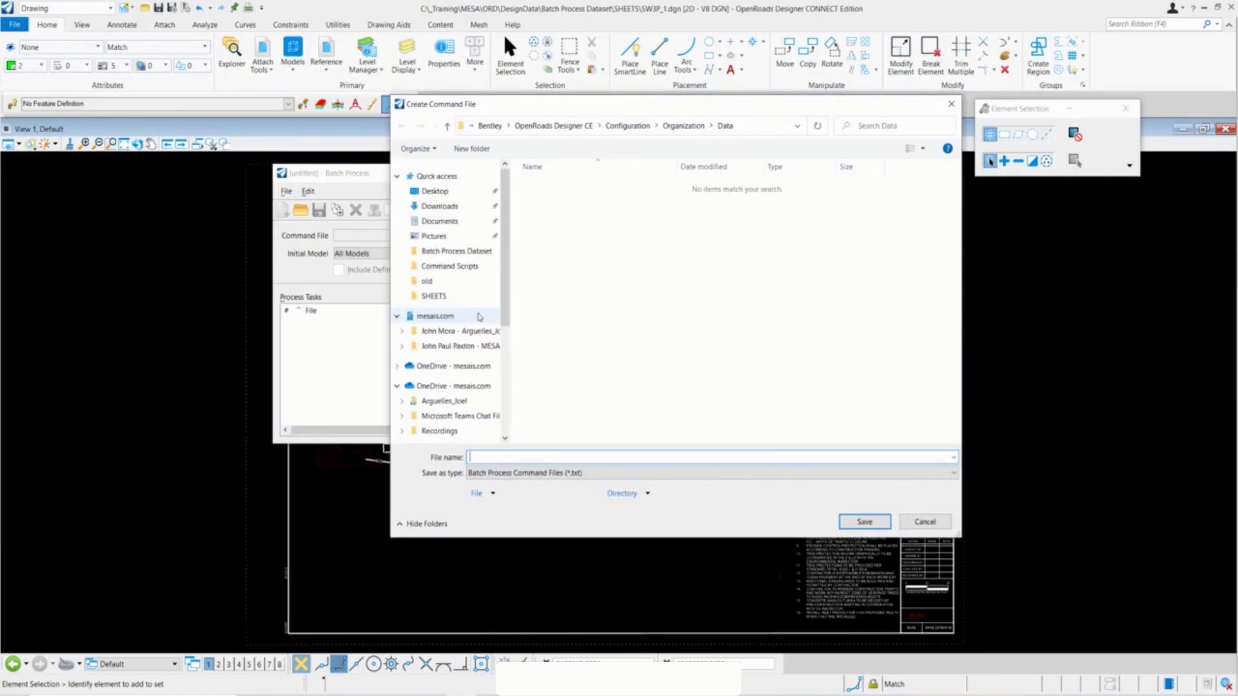
click(462, 252)
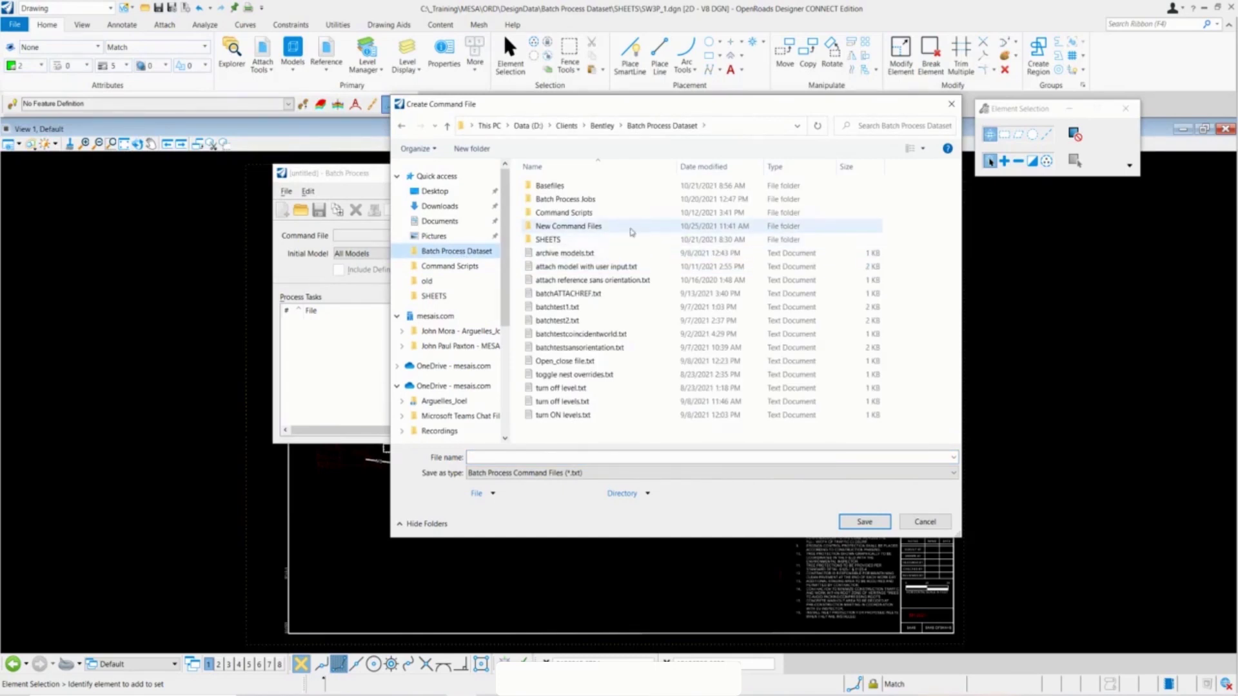
scroll(458, 292, down, 2)
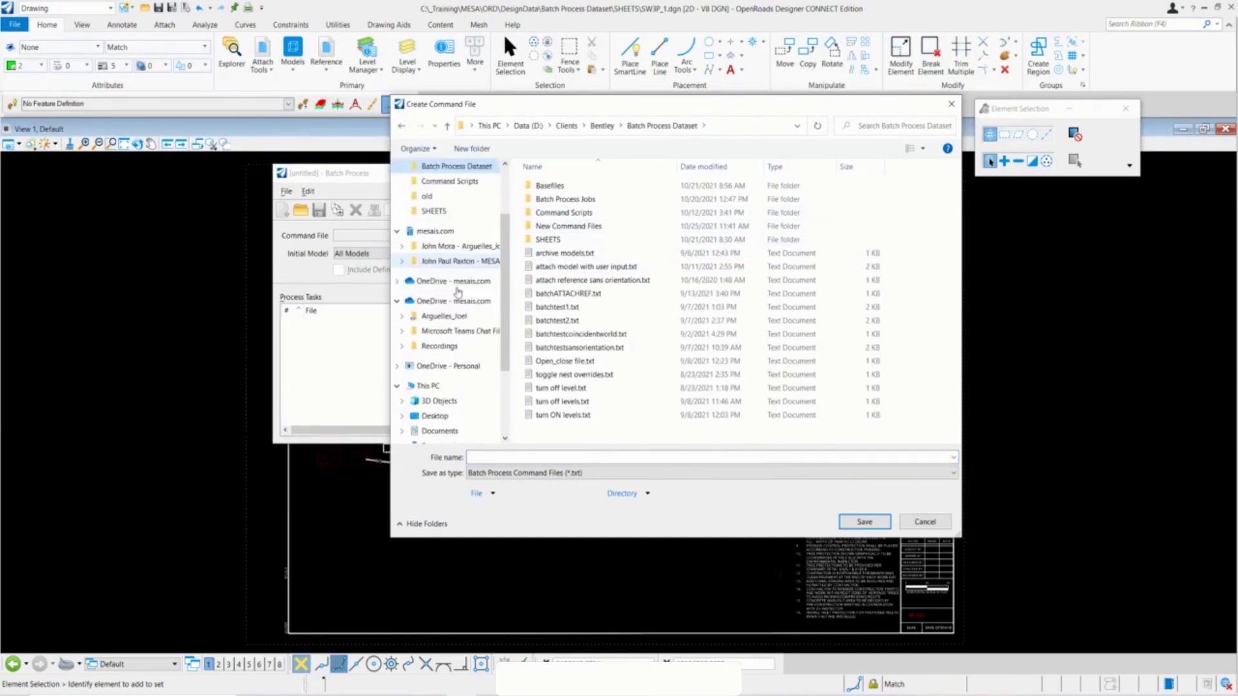
scroll(458, 292, down, 3)
click(450, 396)
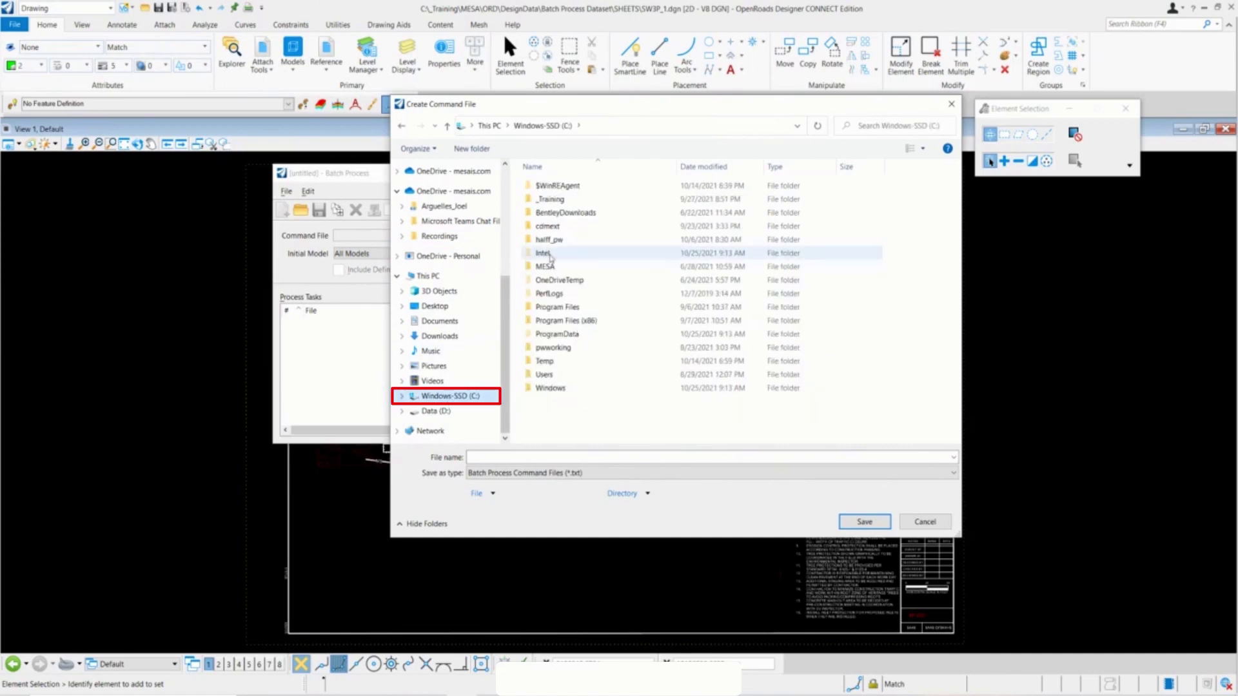
double_click(548, 199)
double_click(551, 186)
double_click(553, 186)
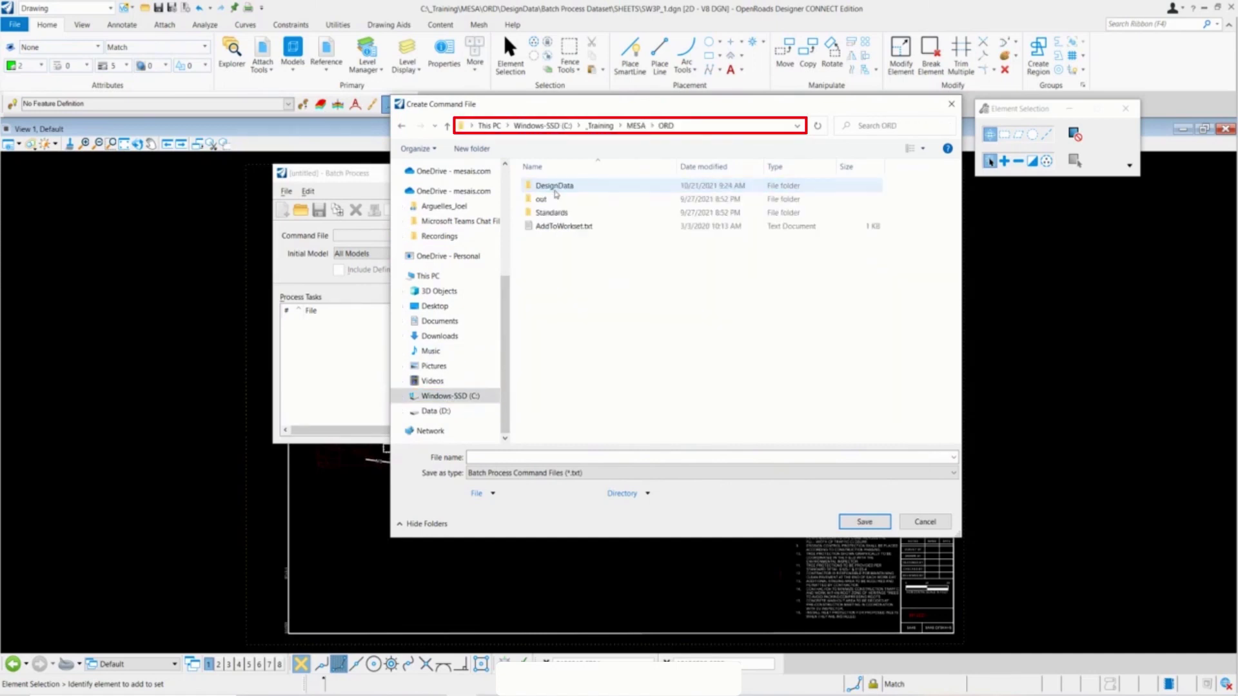
double_click(566, 186)
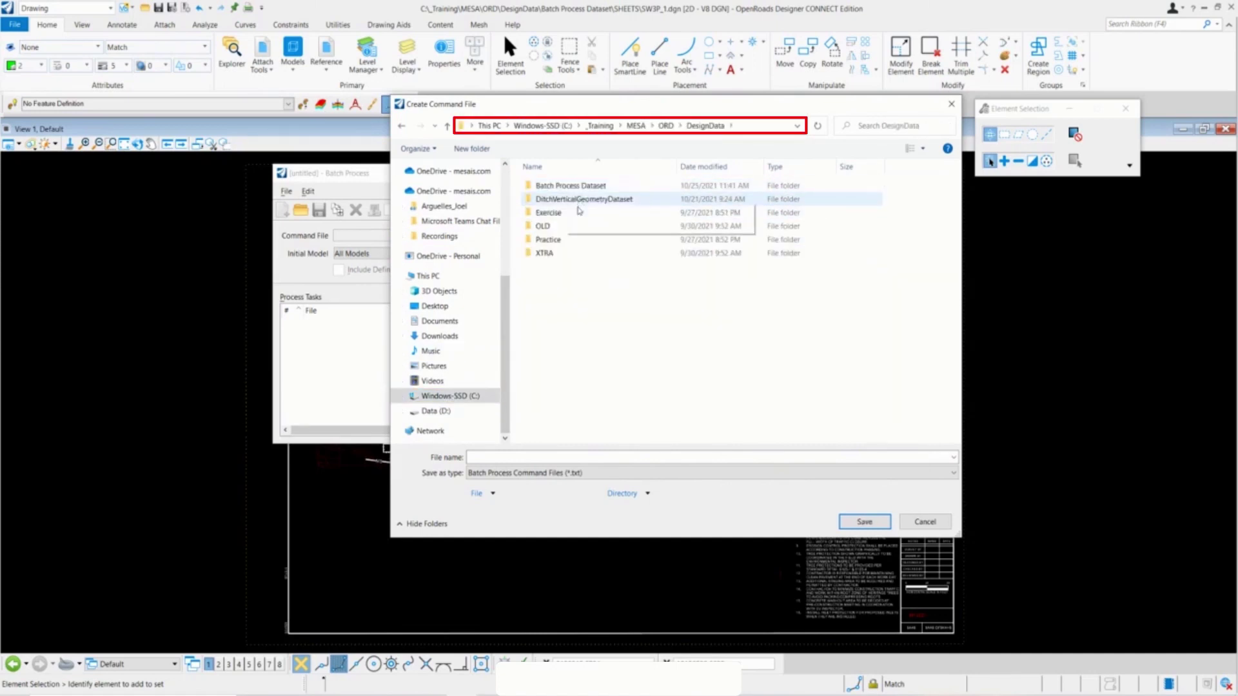
double_click(571, 186)
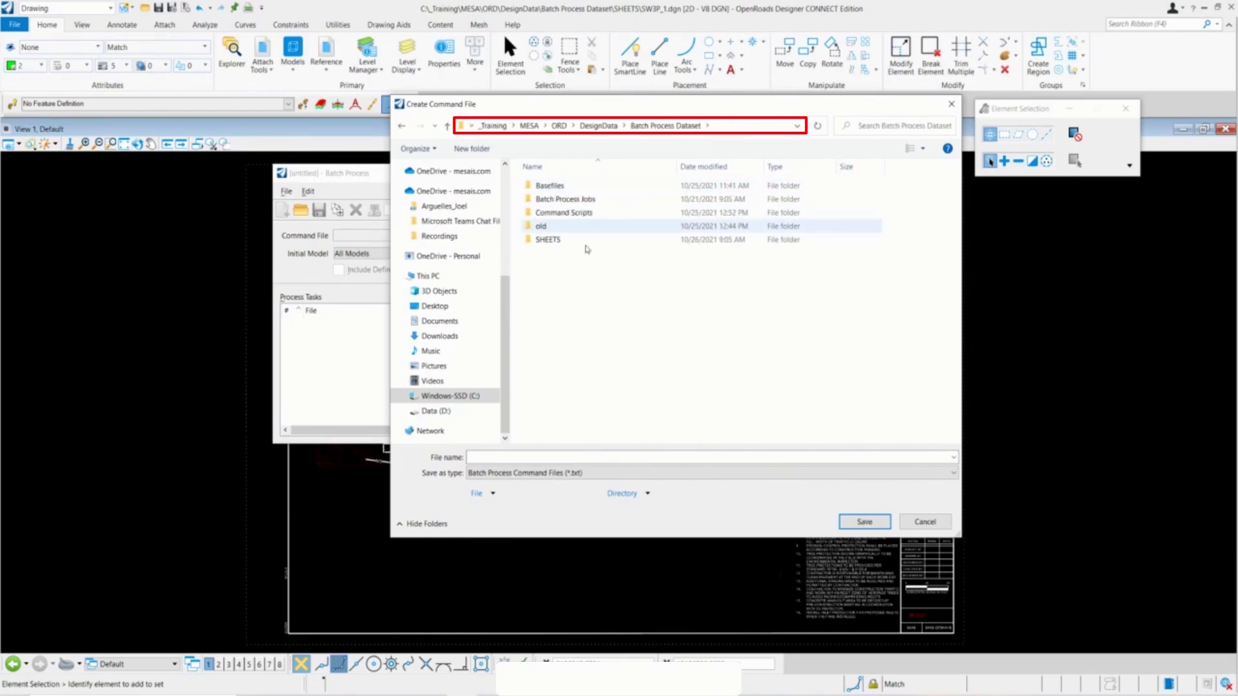
Create a folder named New Command Scripts inside the Batch Process Dataset folder.
right_click(566, 297)
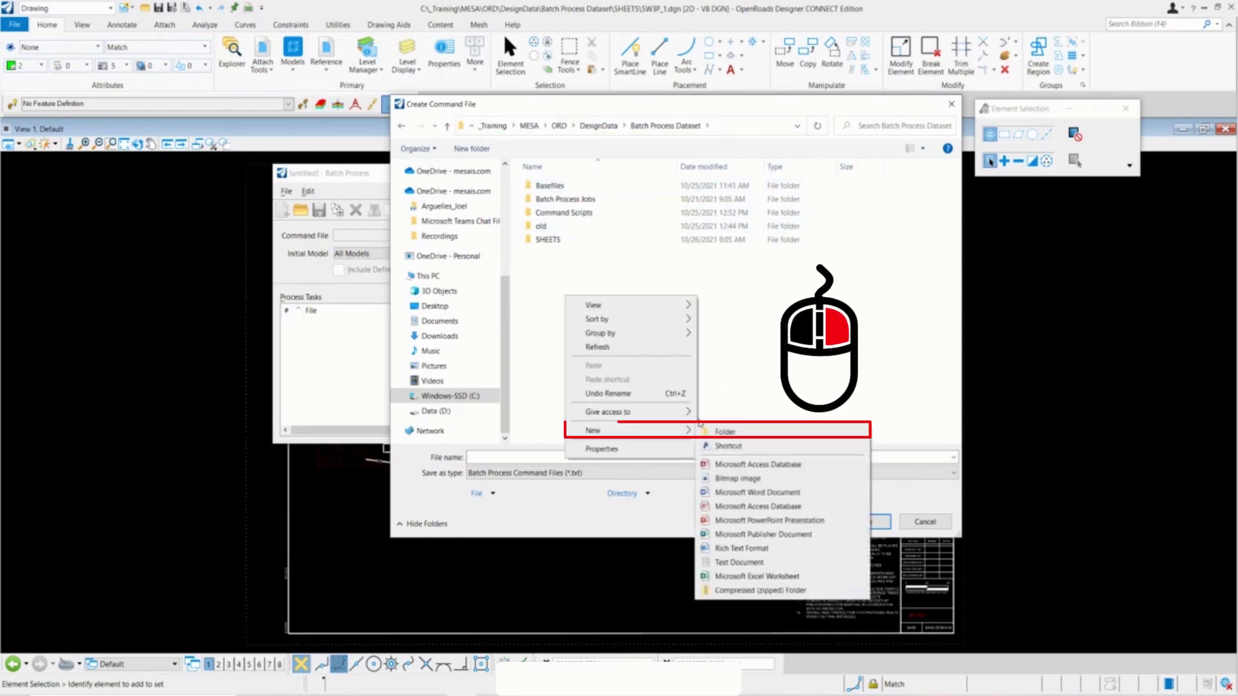
click(725, 431)
text(N)
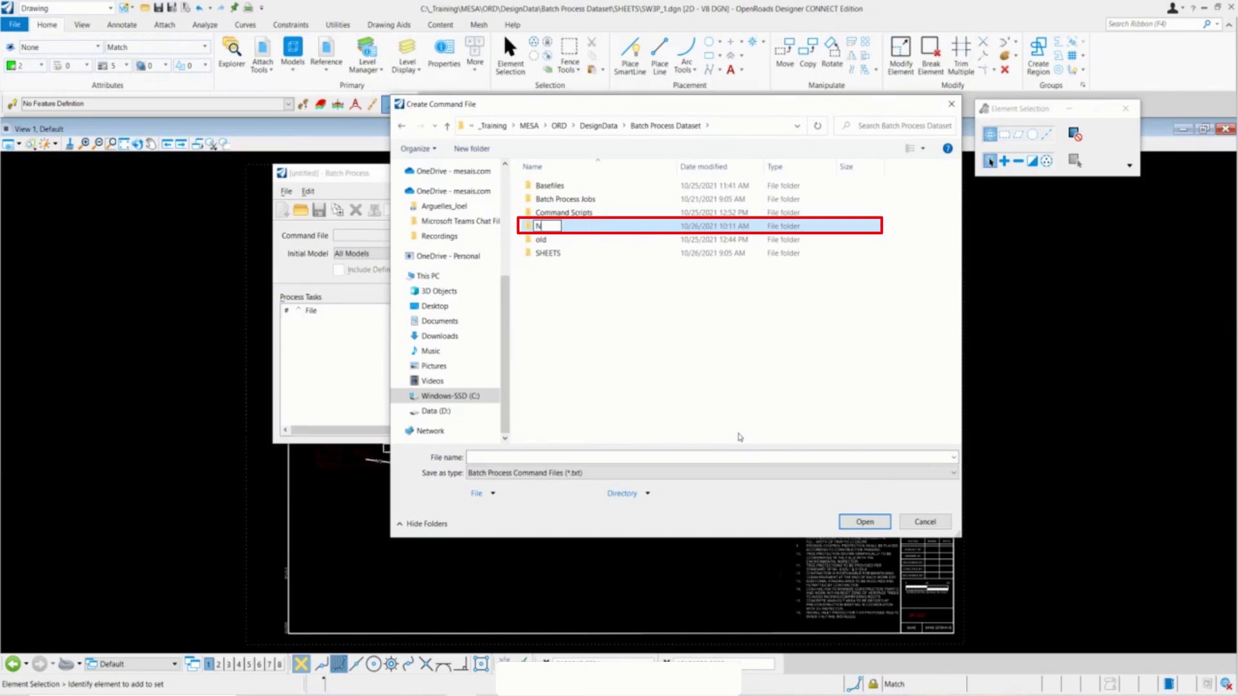
text(ew c)
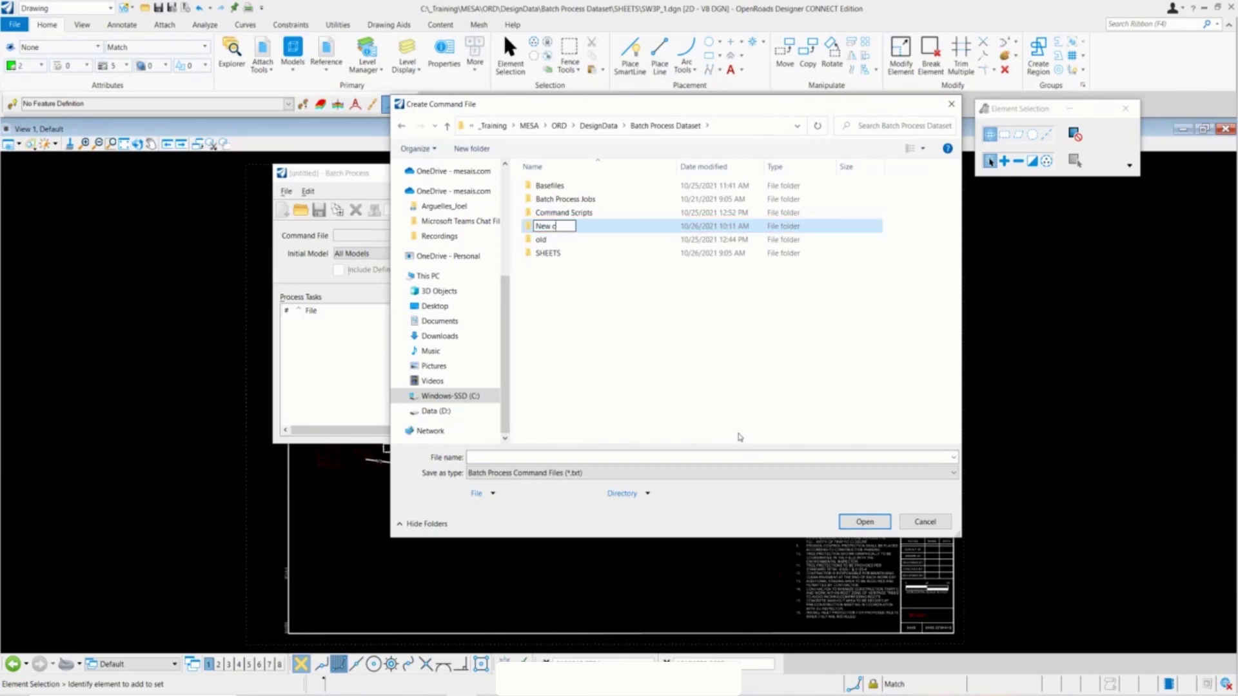
text(o)
key(BackSpace)
key(BackSpace)
text(Command Scripts)
click(596, 298)
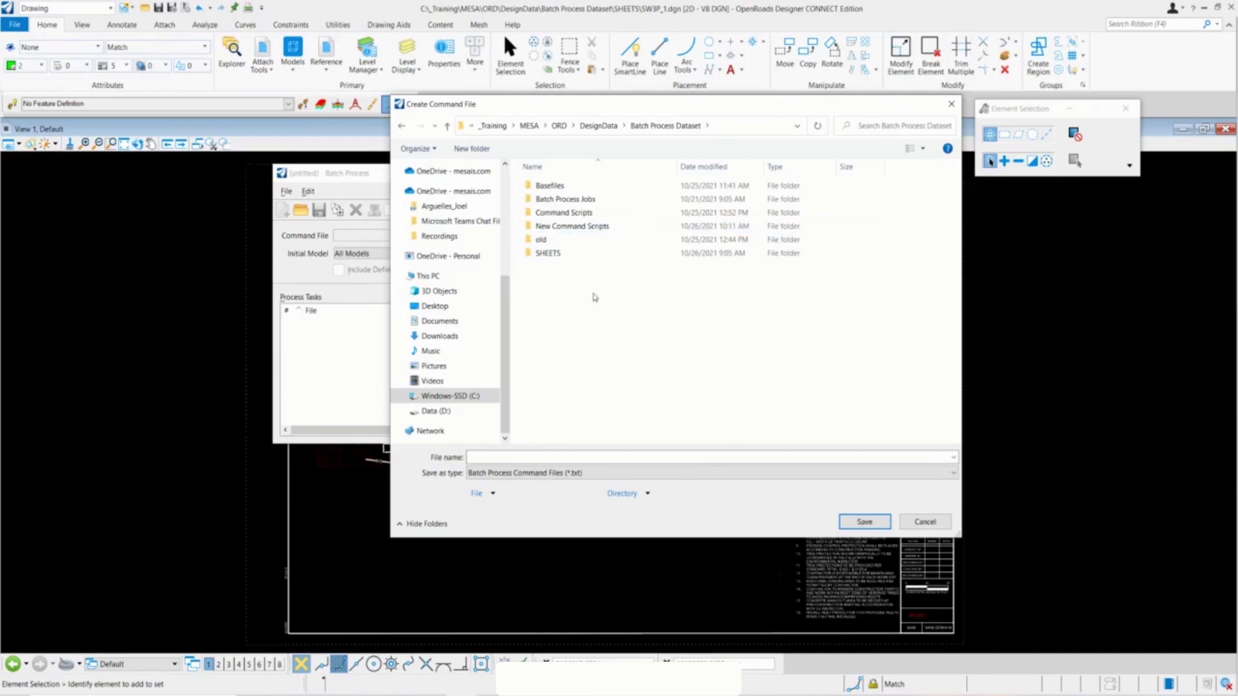
Save the command file as turnONLevel in the New Command Scripts folder.
double_click(591, 226)
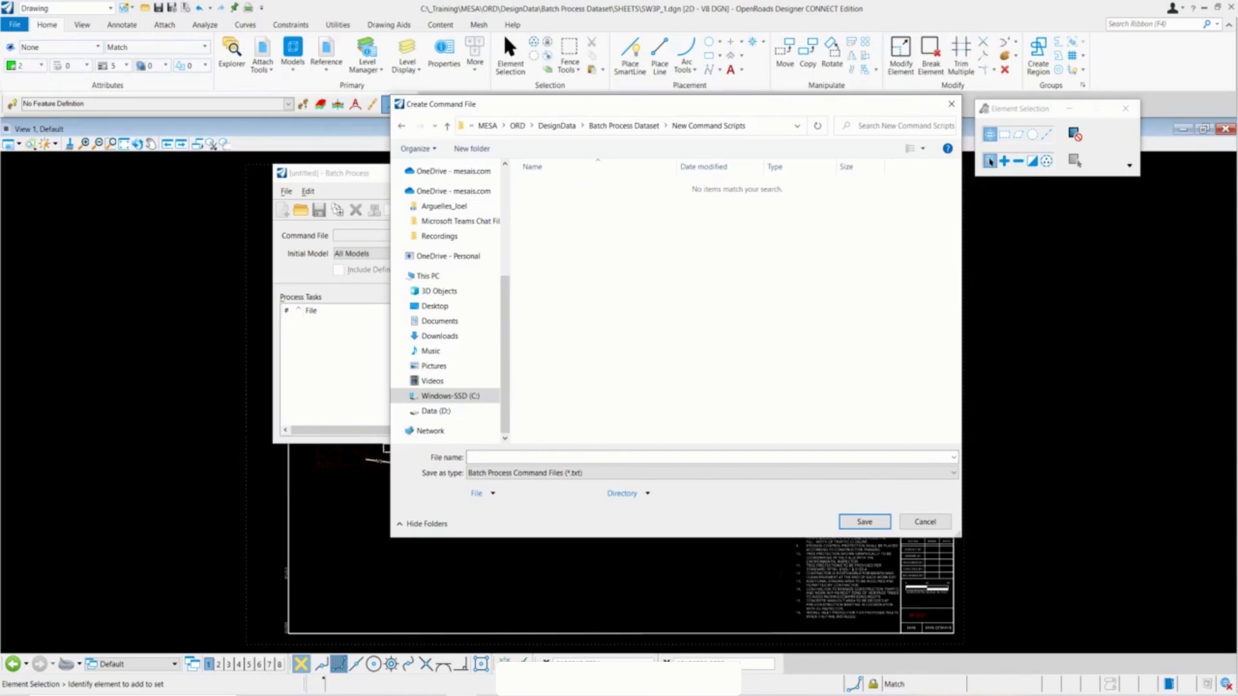
click(478, 456)
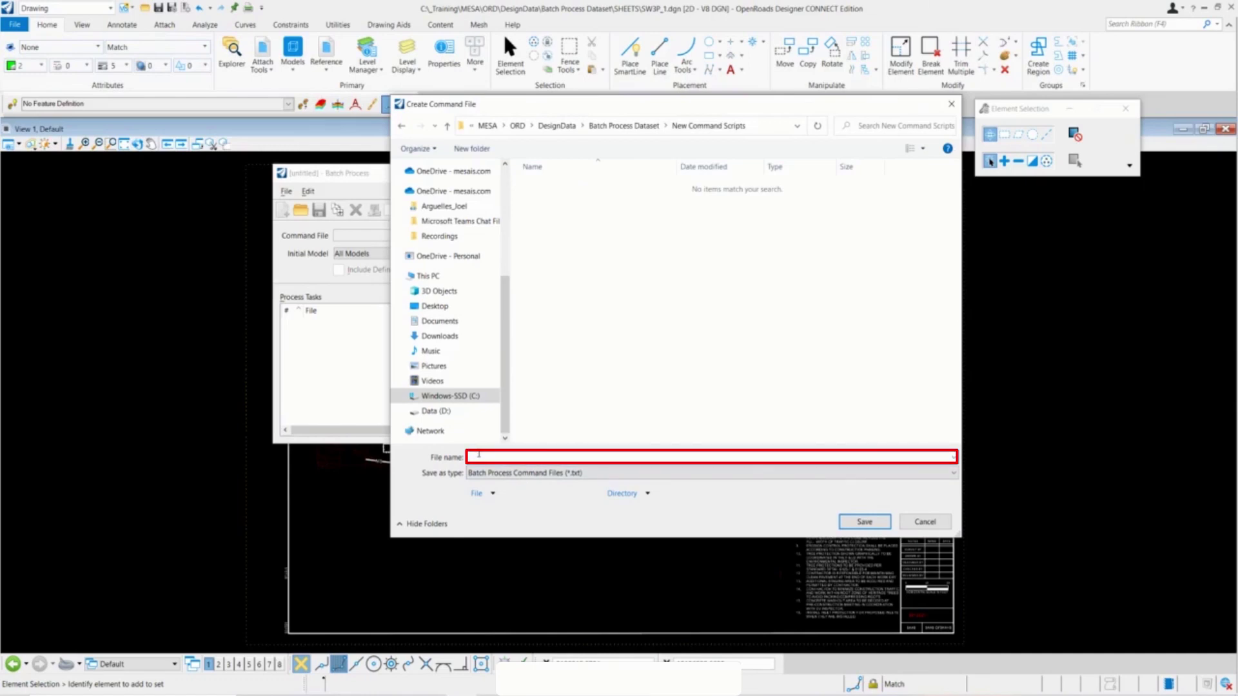
text(teut)
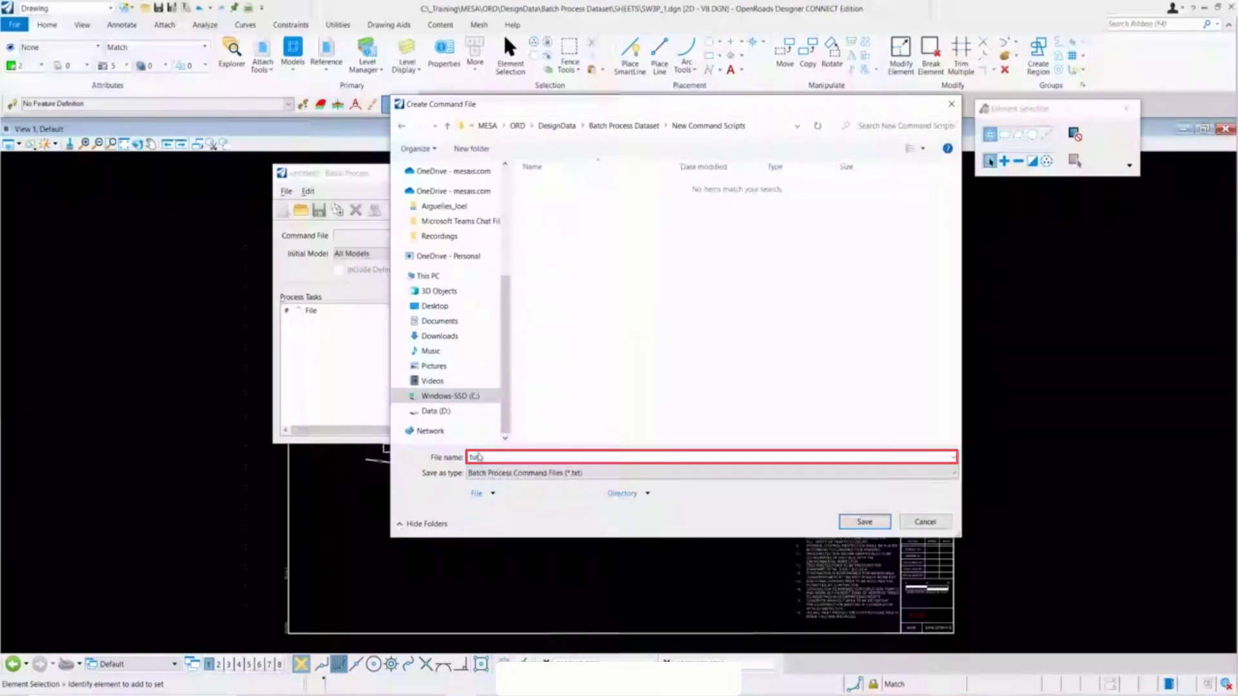
text(nONLevel)
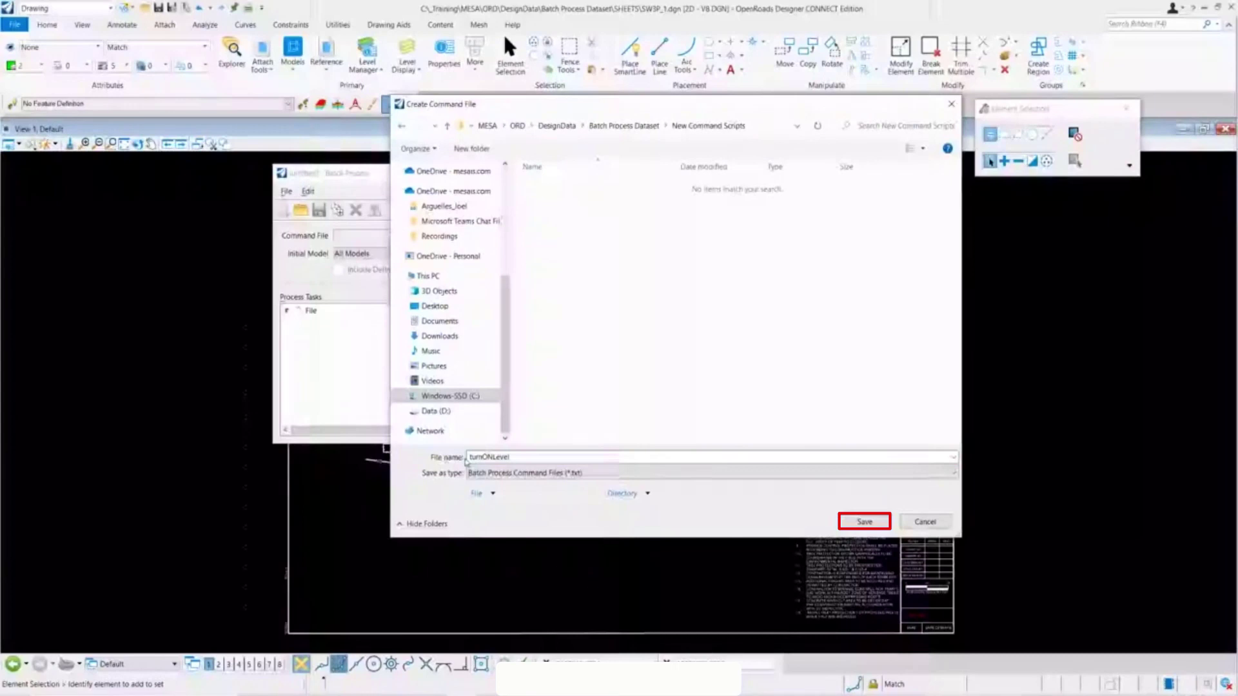
click(864, 521)
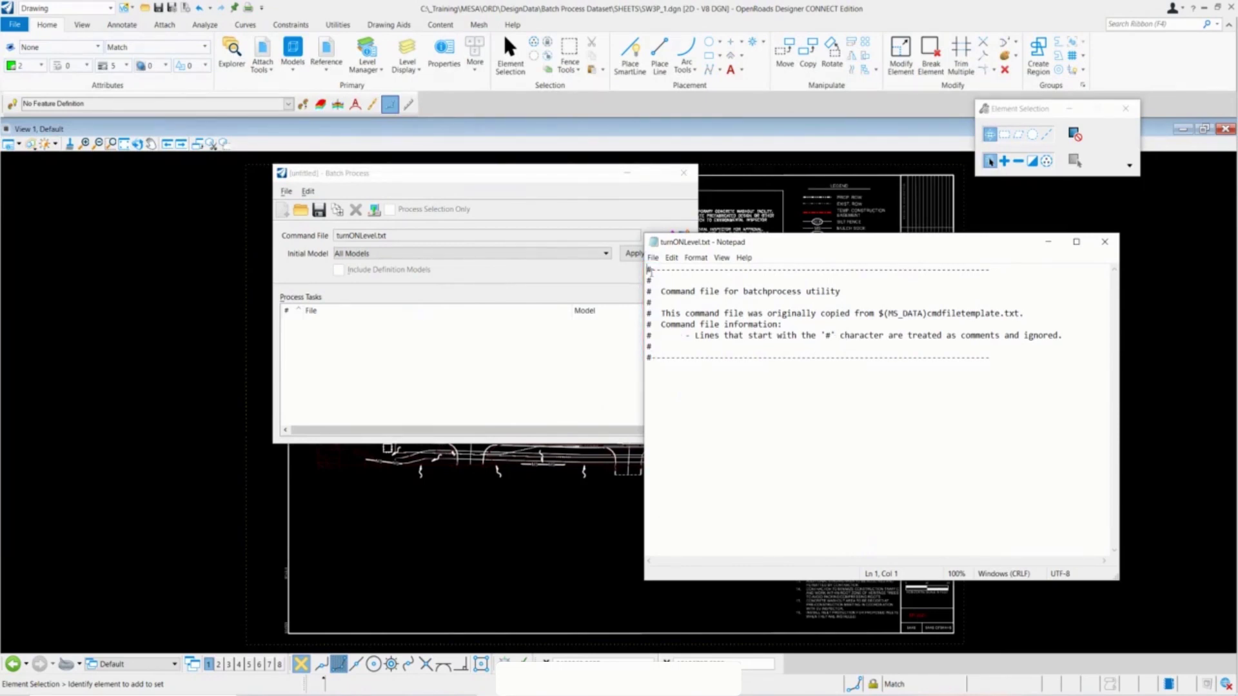
Place the text cursor below the command file's comment header and move the Notepad, Batch Process and Element Selection windows clear of the drawing.
click(659, 387)
drag(900, 243, 956, 227)
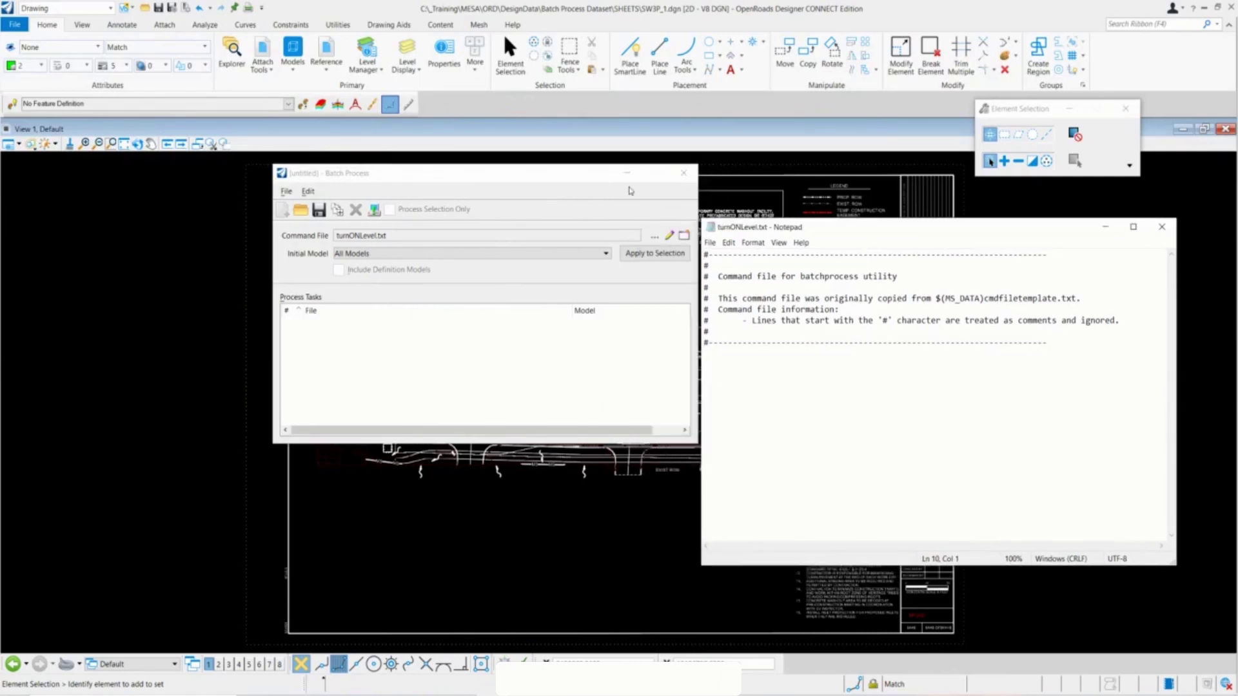
drag(580, 179, 556, 180)
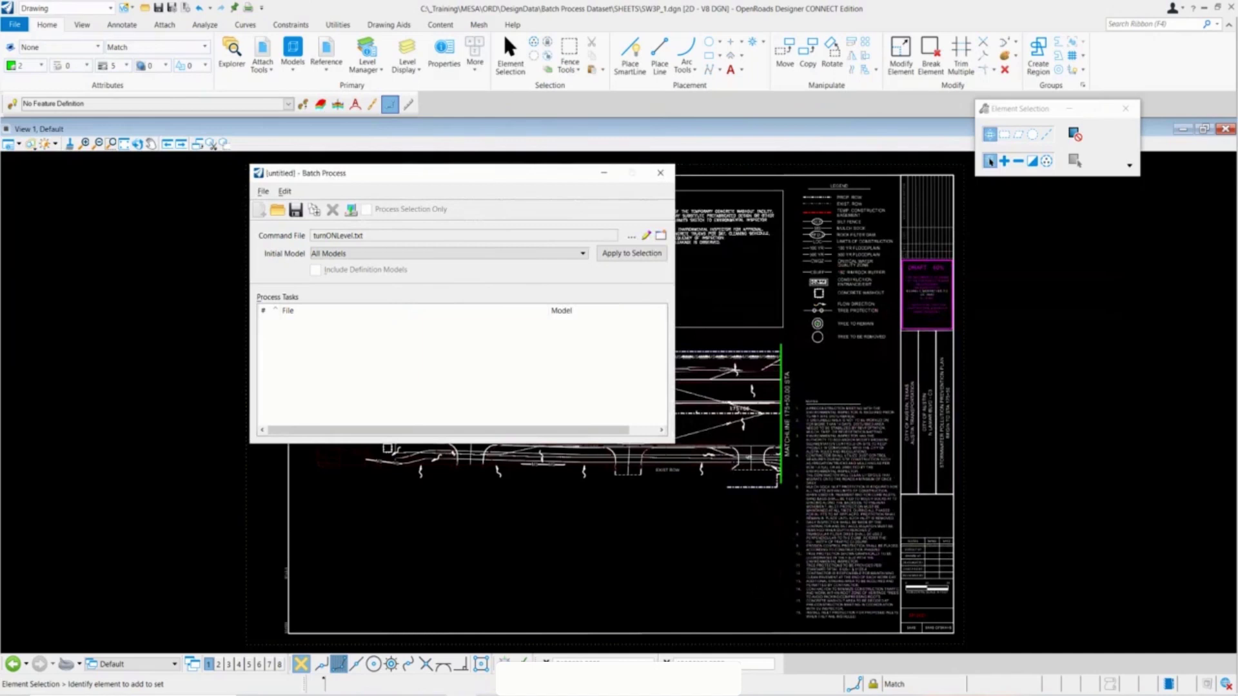
key(alt+Tab)
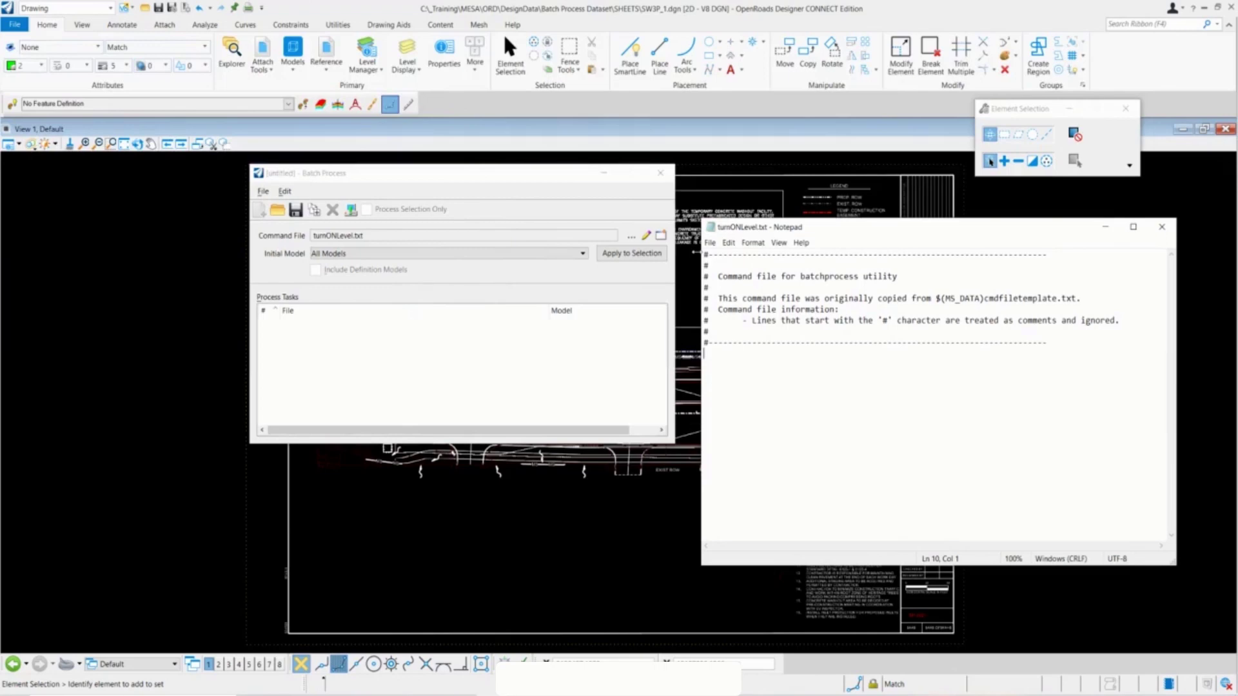
drag(451, 173, 172, 165)
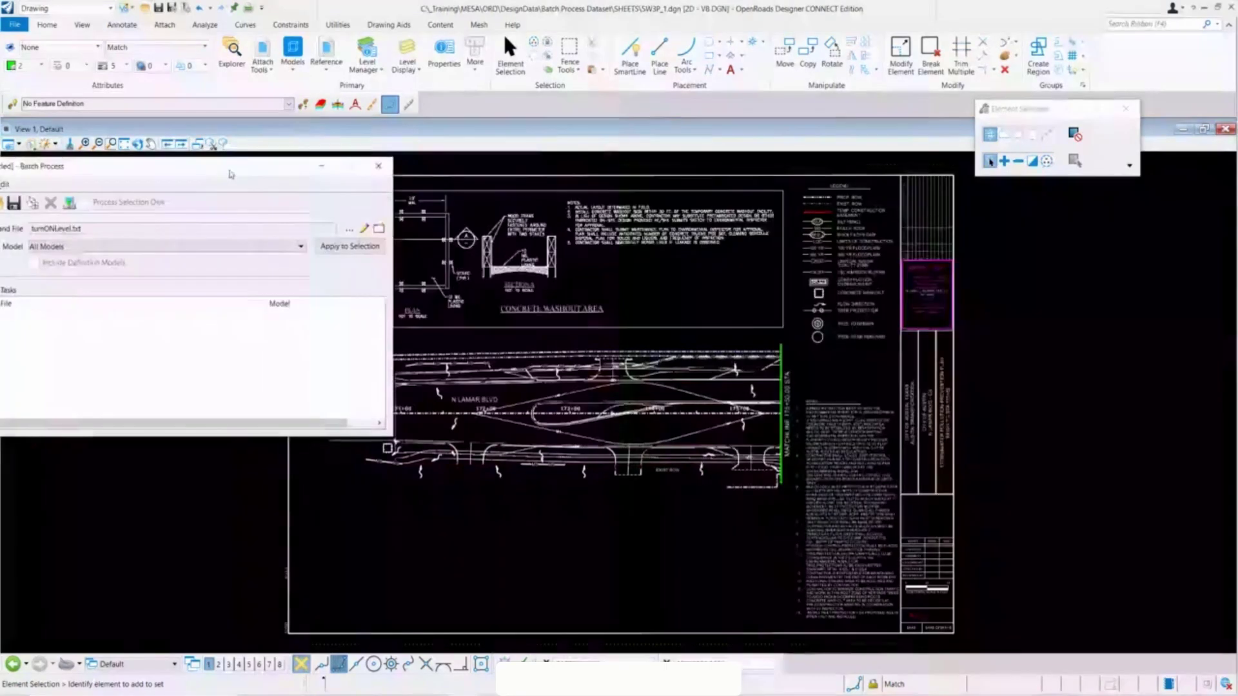
scroll(936, 291, down, 2)
scroll(937, 291, up, 3)
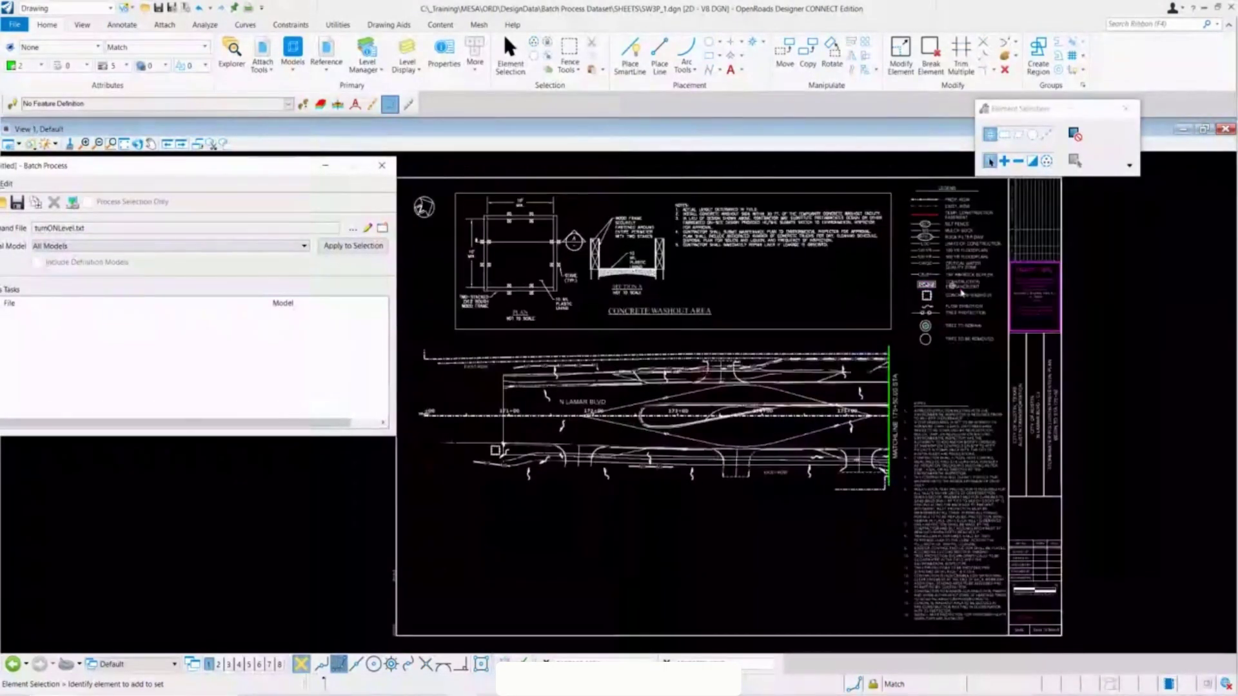
drag(1028, 114, 1069, 145)
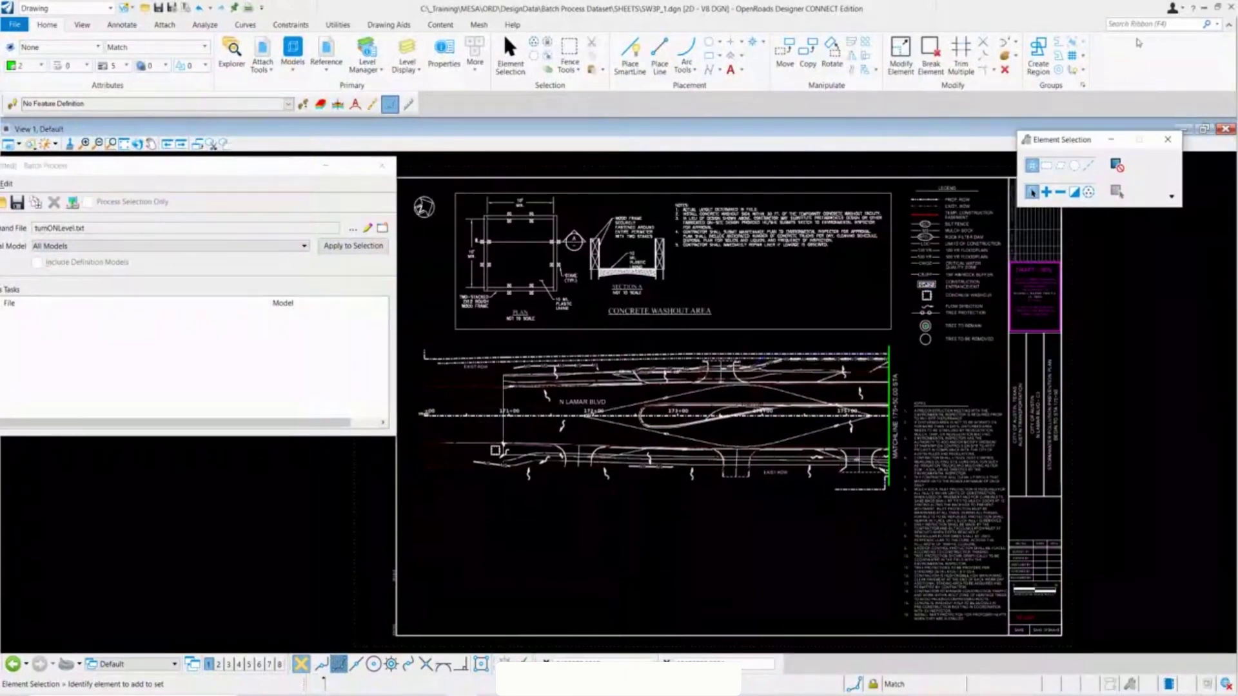
Search the ribbon for "key", open the Key-in dialog and place it below the Batch Process window.
click(1136, 26)
text(key)
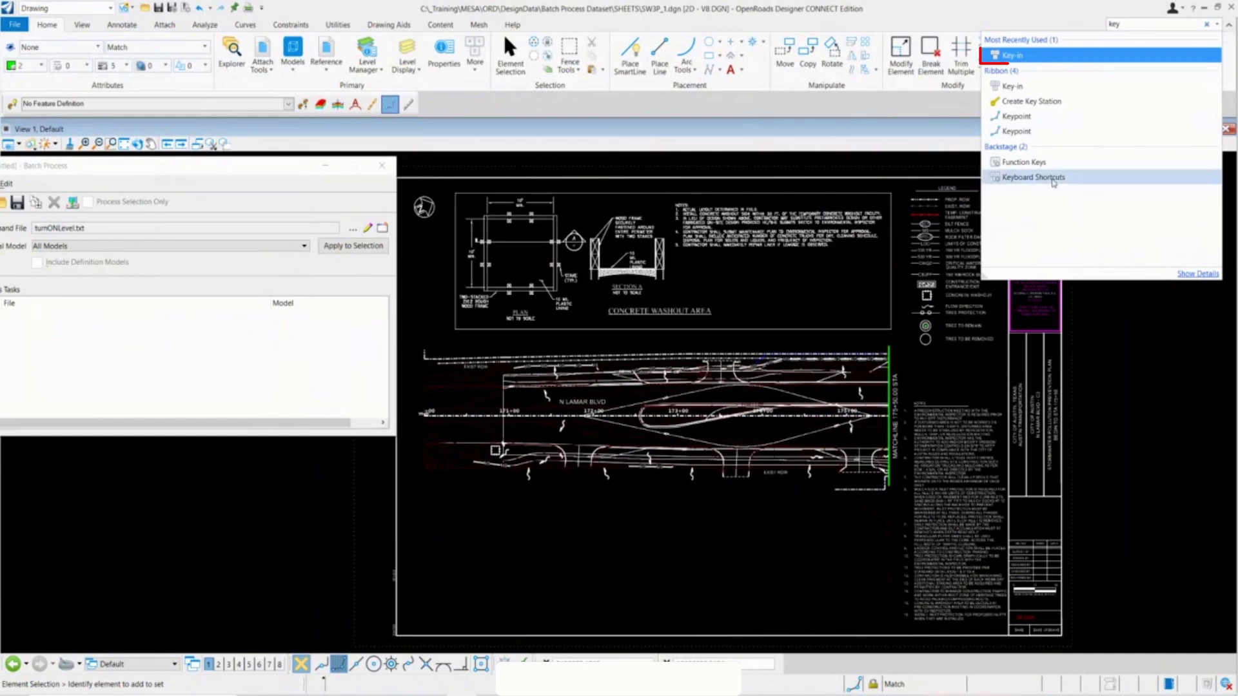
click(1031, 56)
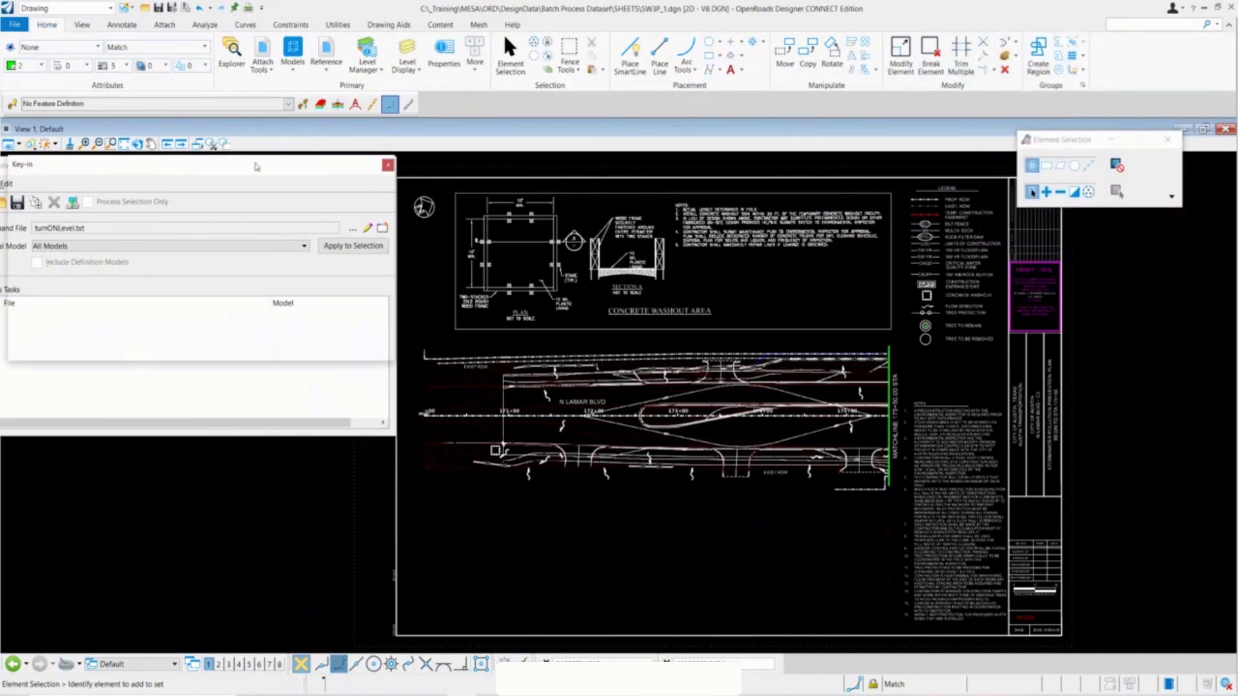
drag(255, 167, 263, 446)
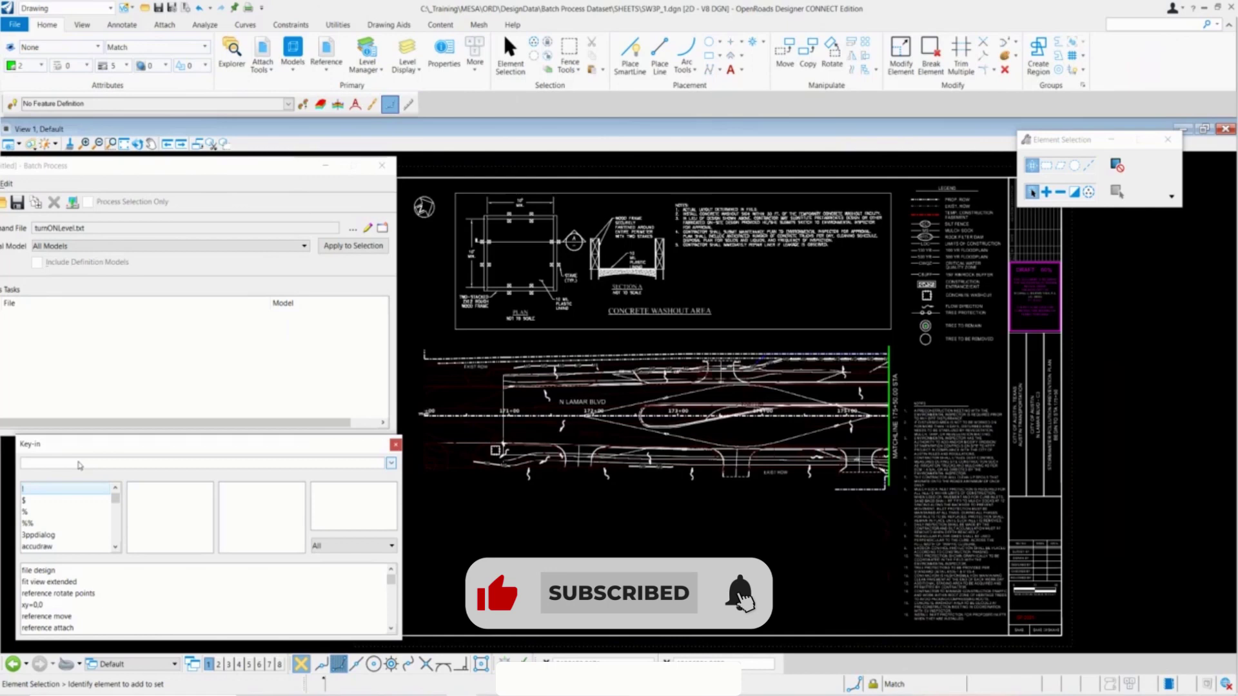
Run the key-in "level set display on Dim" to turn on the Dim level.
text(lev)
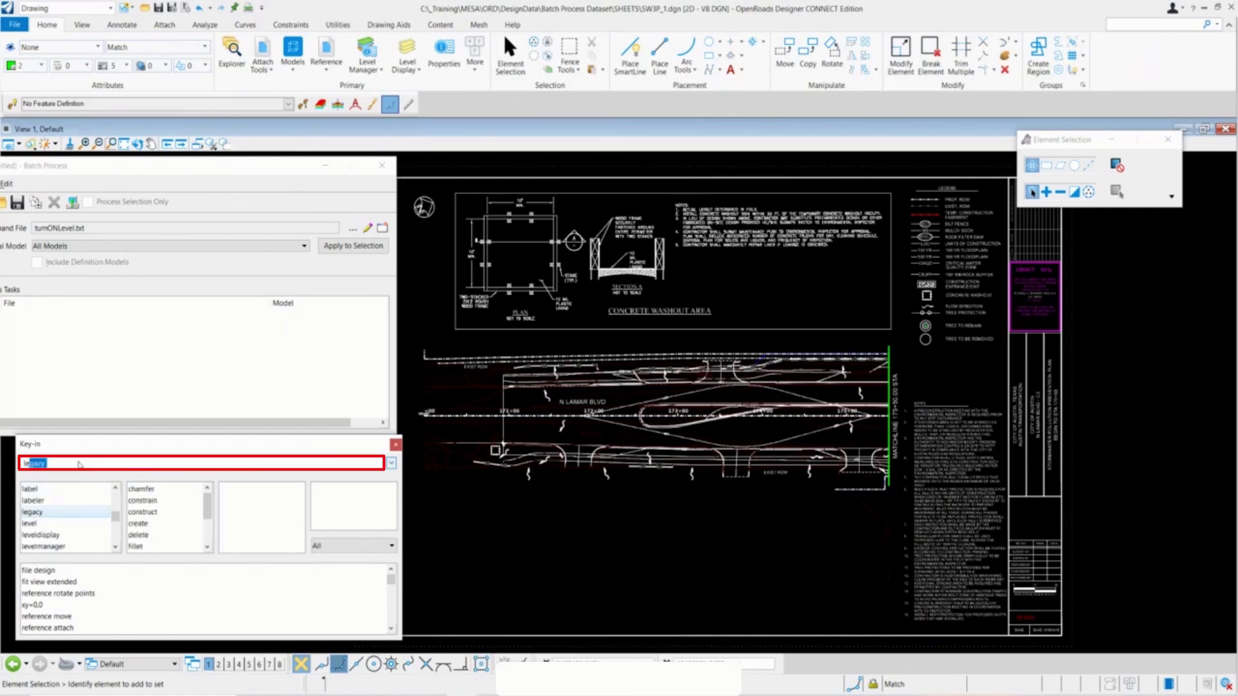
text(el set)
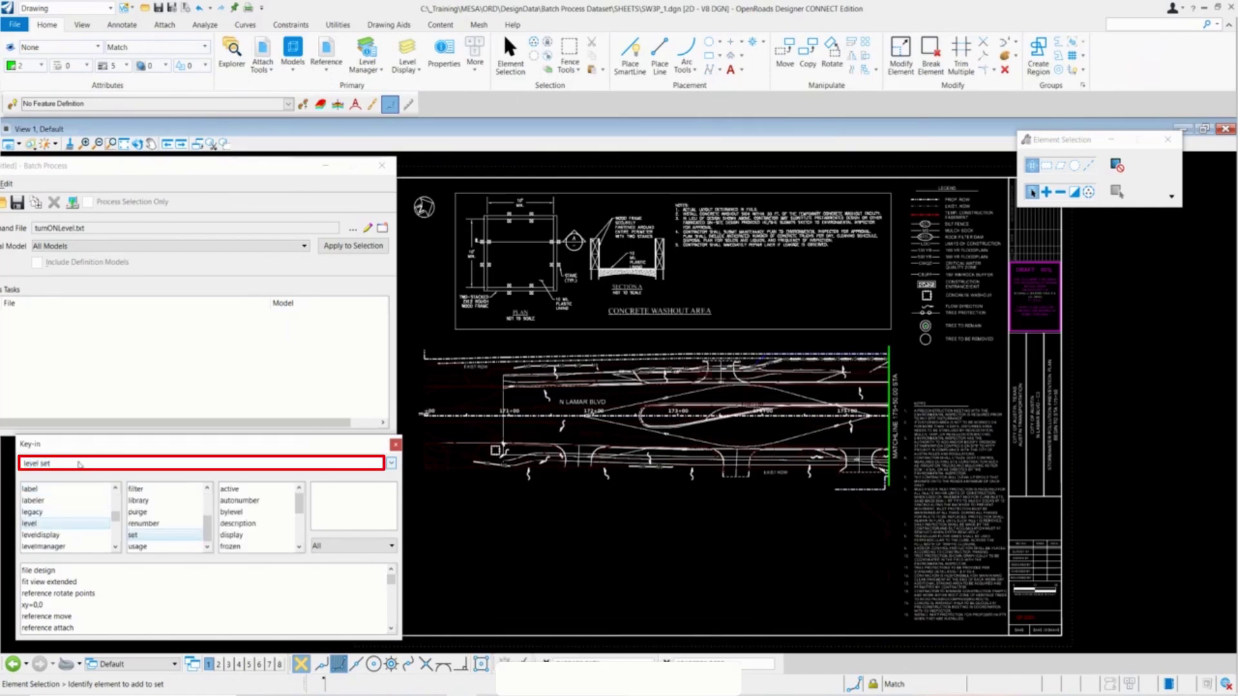
text( display)
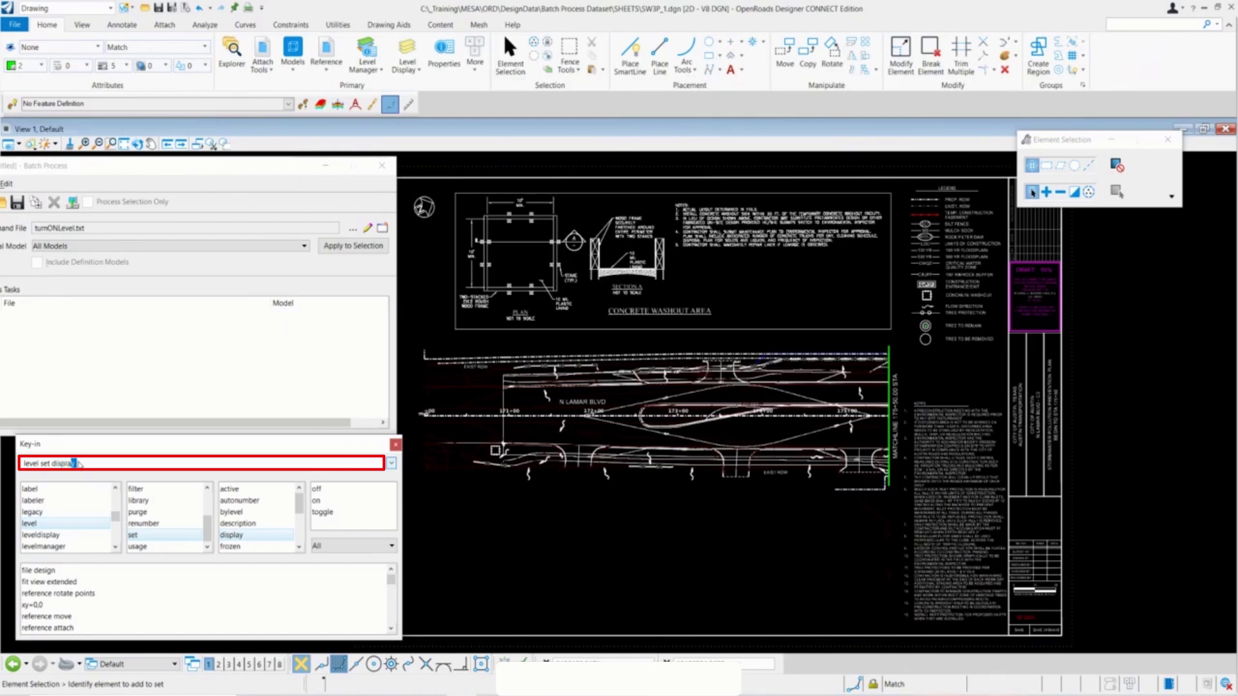
text( on)
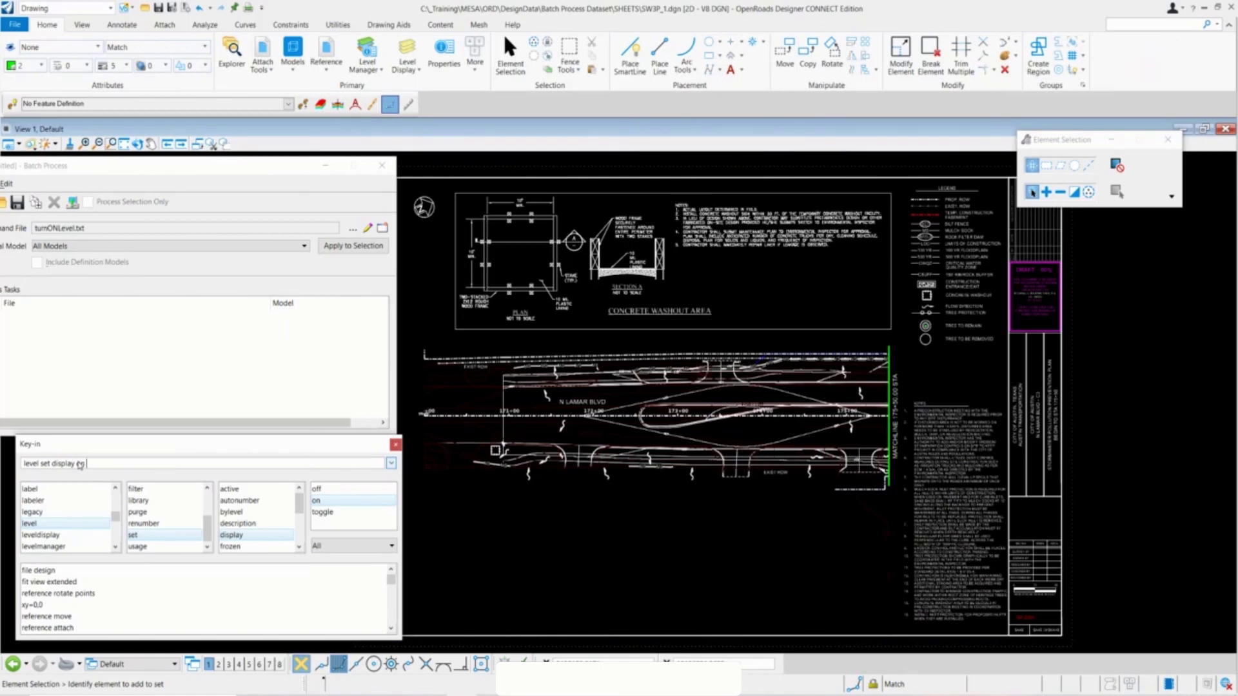
text( Dim)
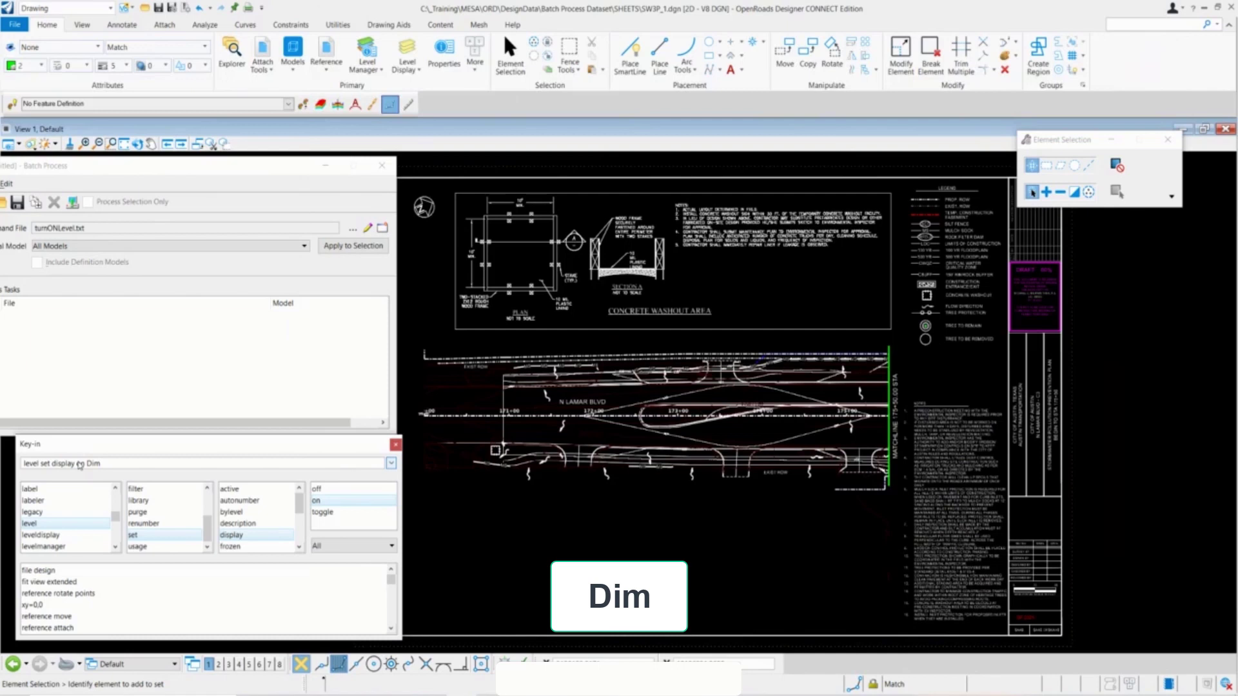
key(Return)
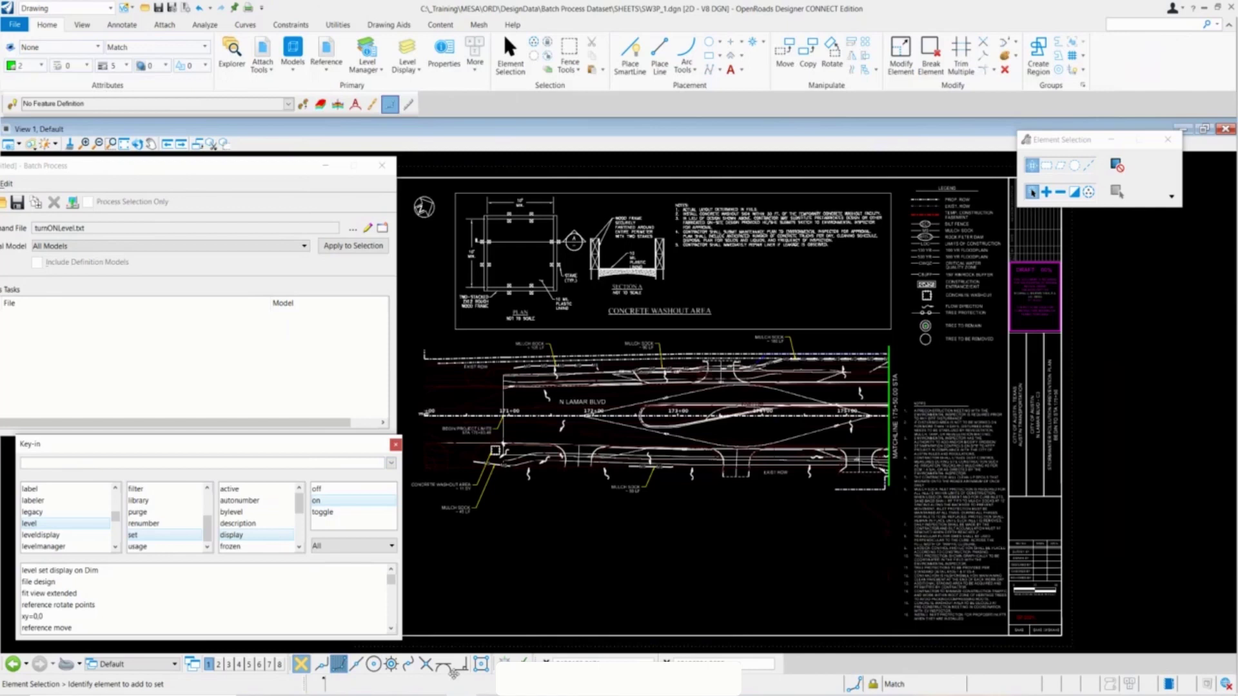
In the Notepad command file, add the line "level set display ON Dim" below the comment header, followed by a new line.
click(367, 228)
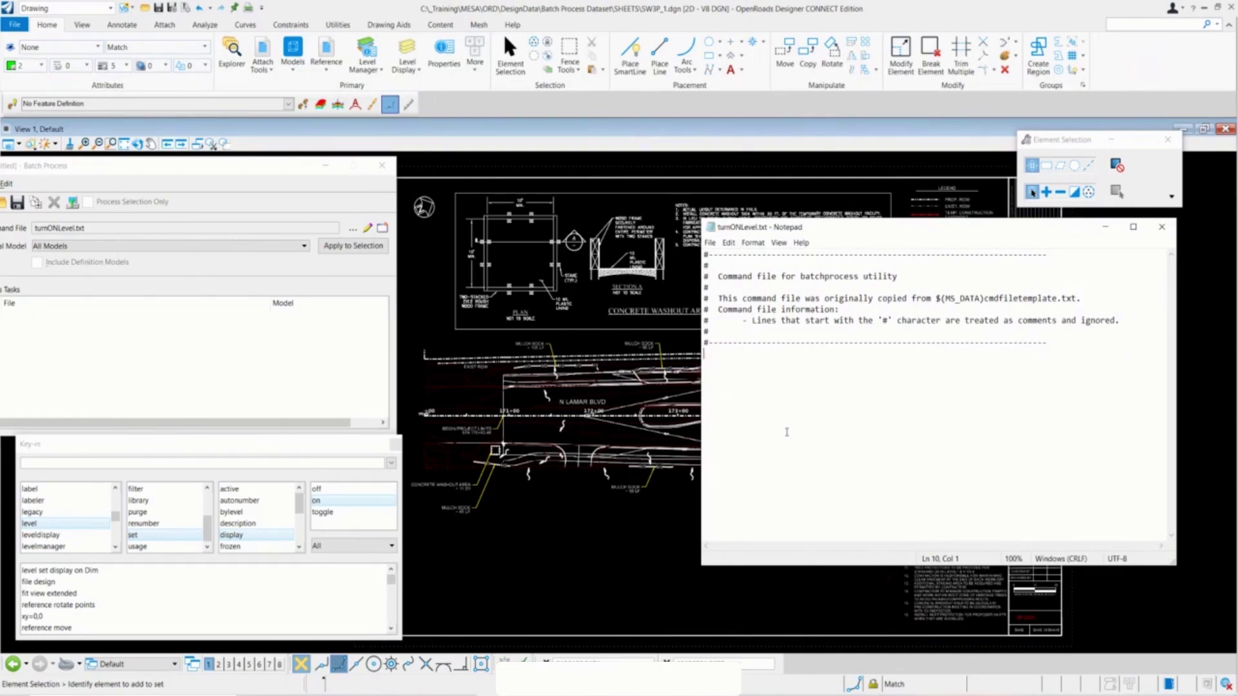
text(lev)
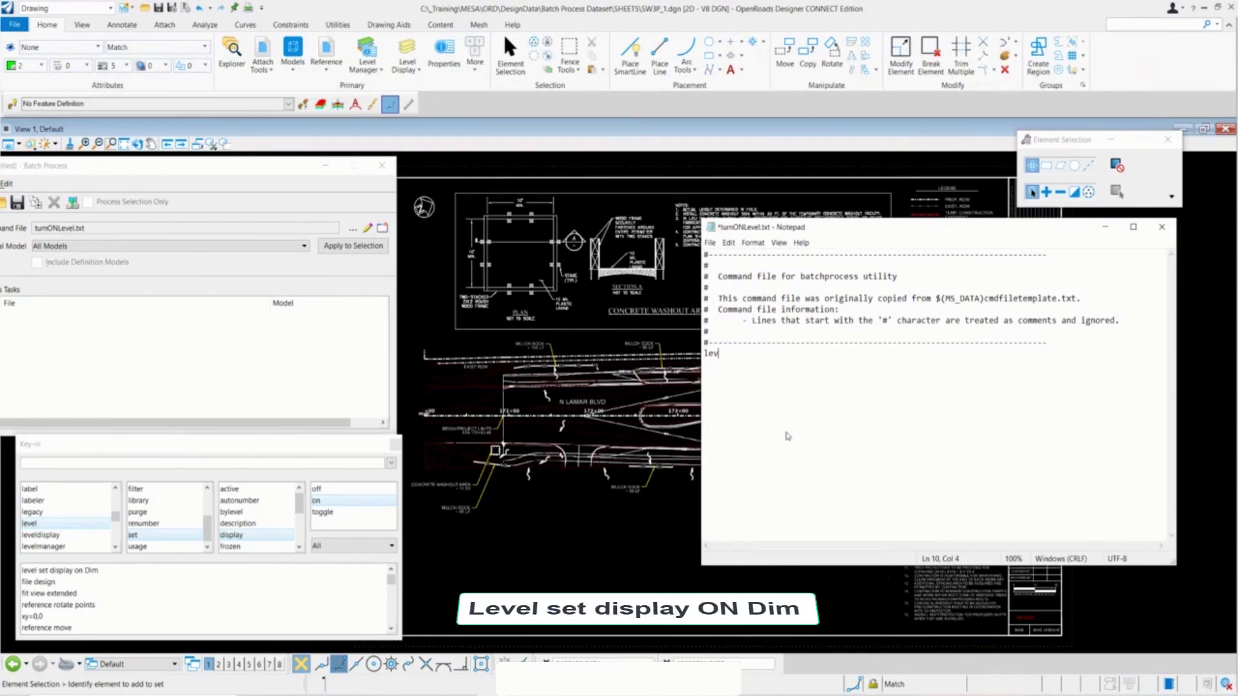
text(el set )
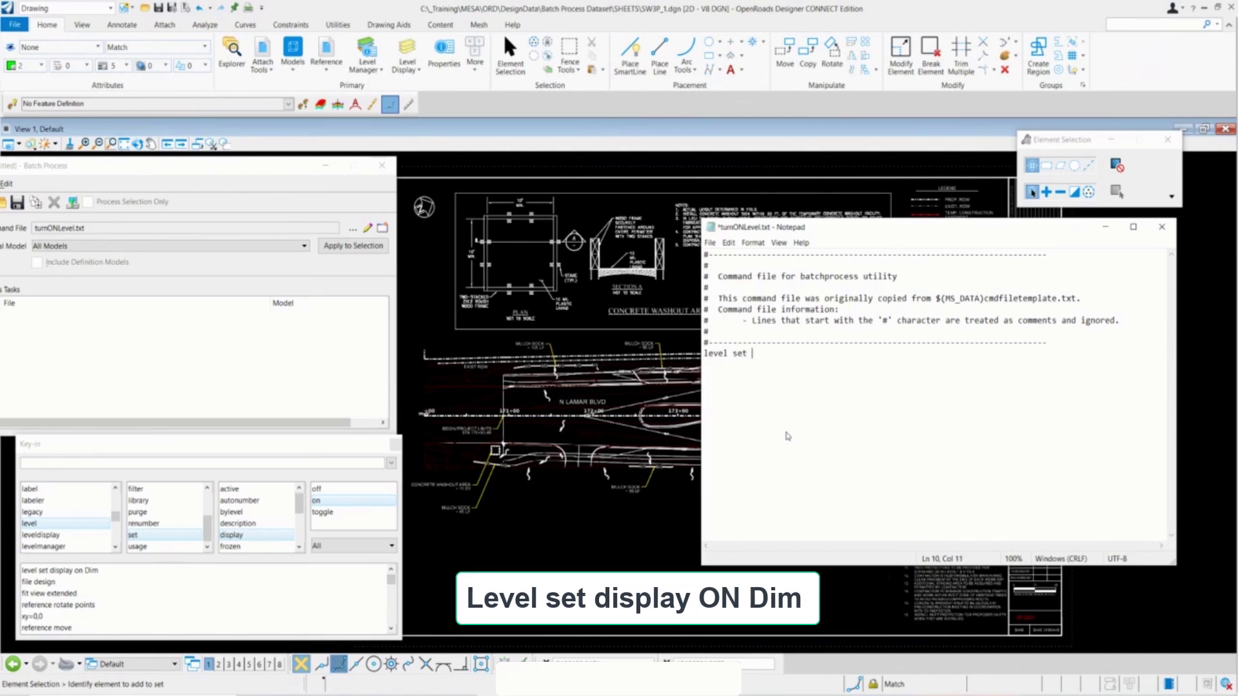
text(display ON Dim)
key(Return)
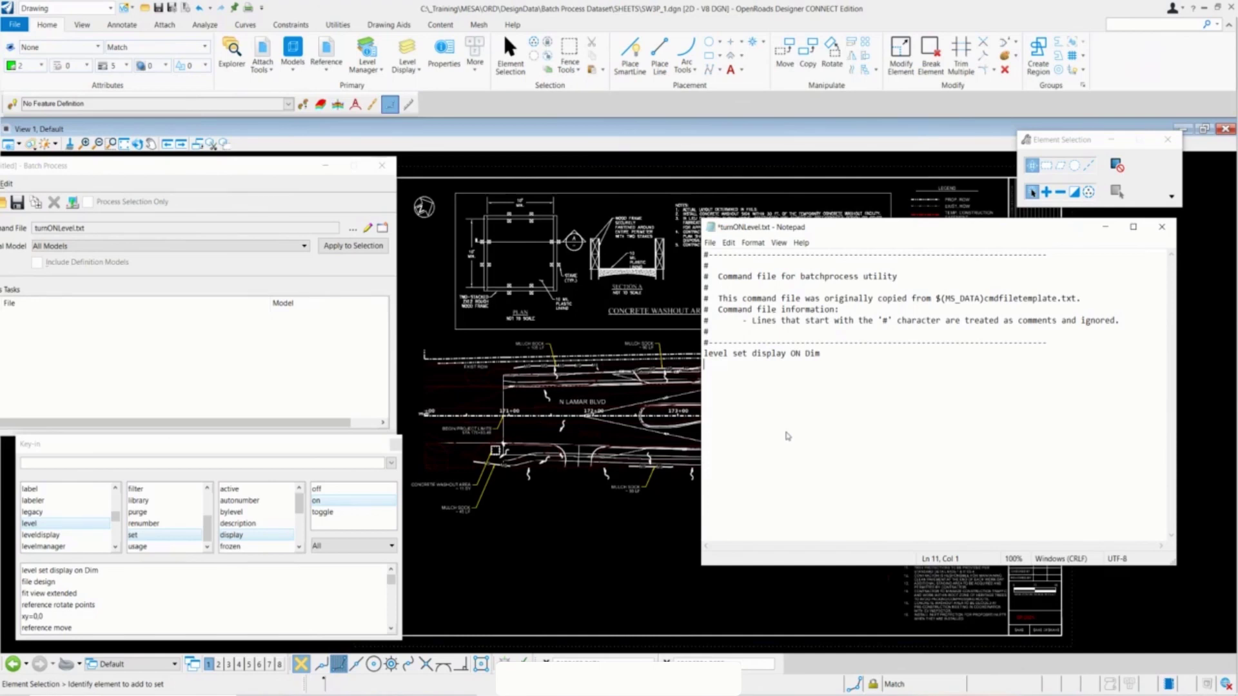
Return to OpenRoads Designer and run the key-in "filedesign" to save the design file settings.
click(55, 450)
click(49, 464)
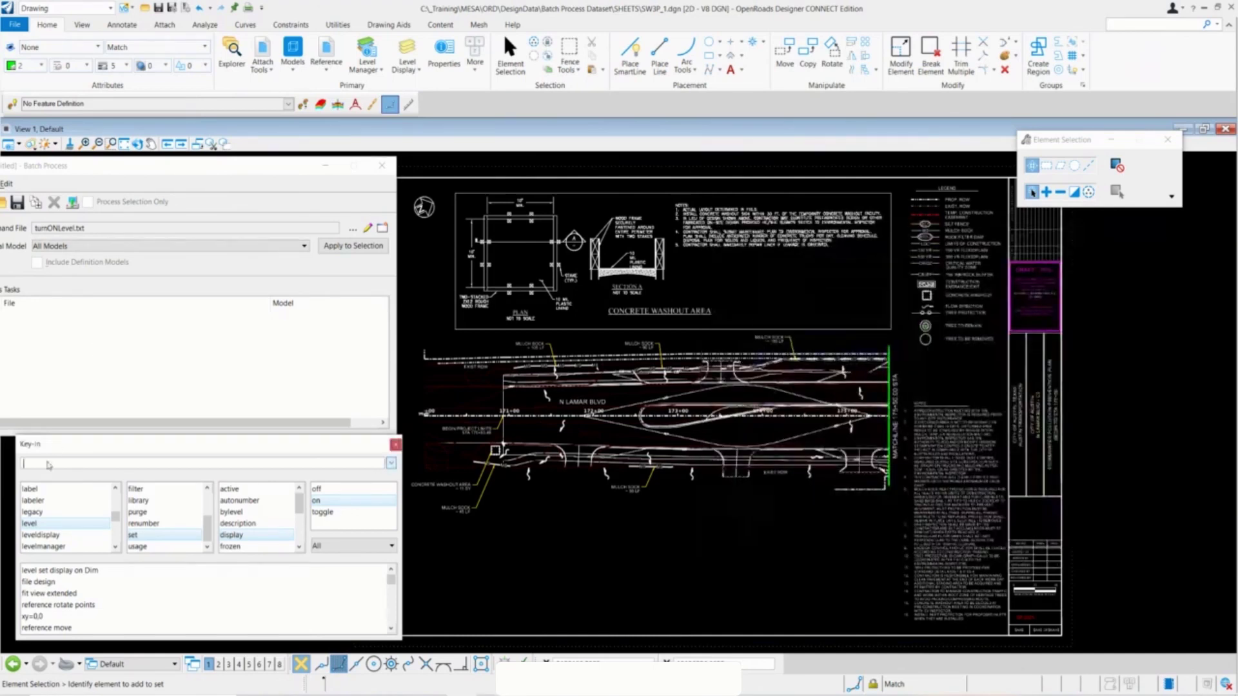
text(filedes)
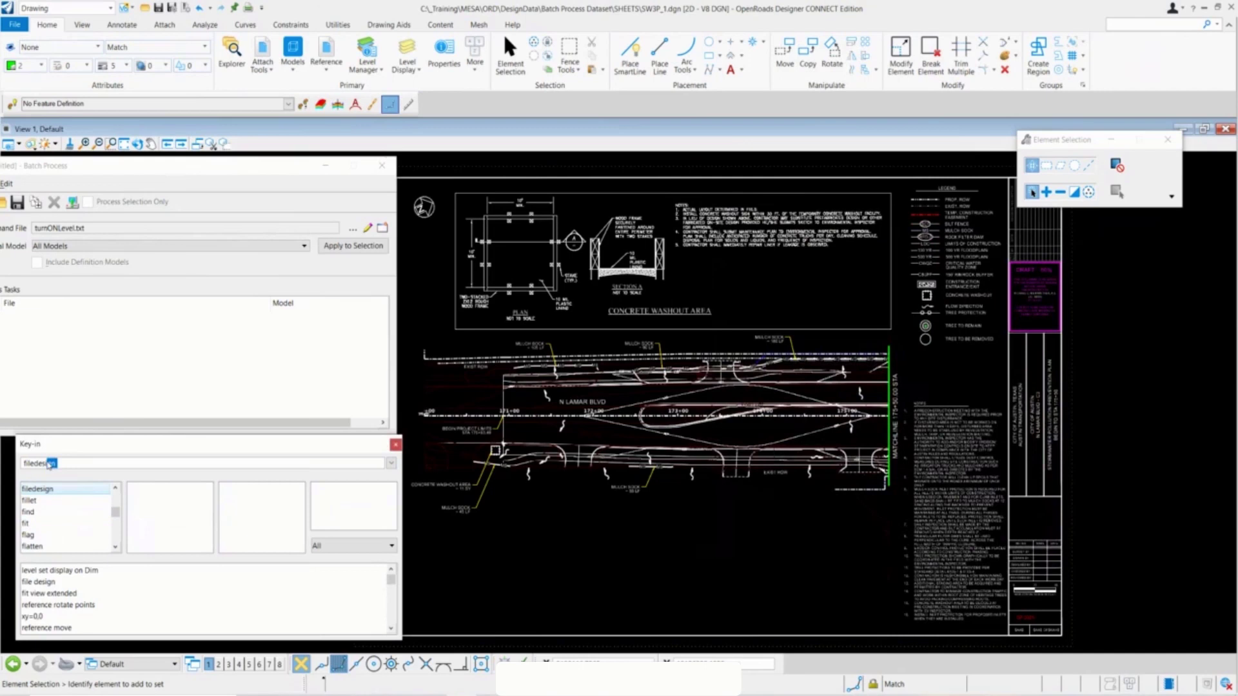
text(ign)
key(Return)
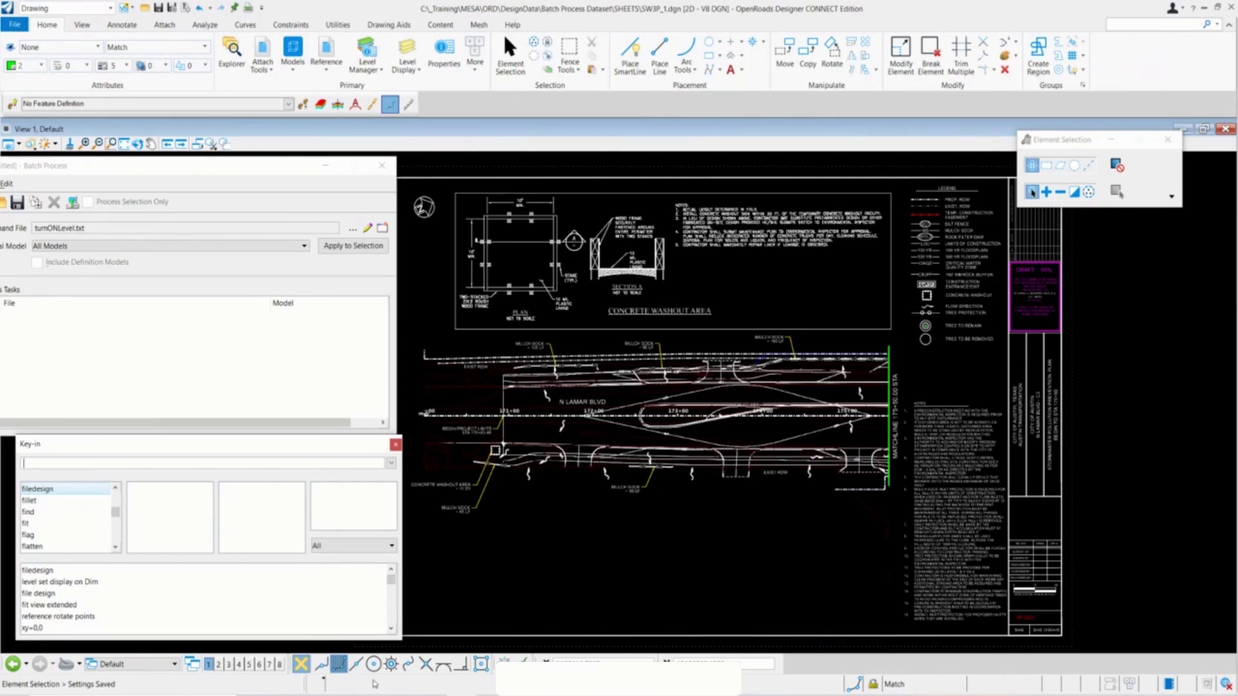
Switch back to Notepad, add "filedesign" as the command file's second command line, then save and close the file.
key(alt+Tab)
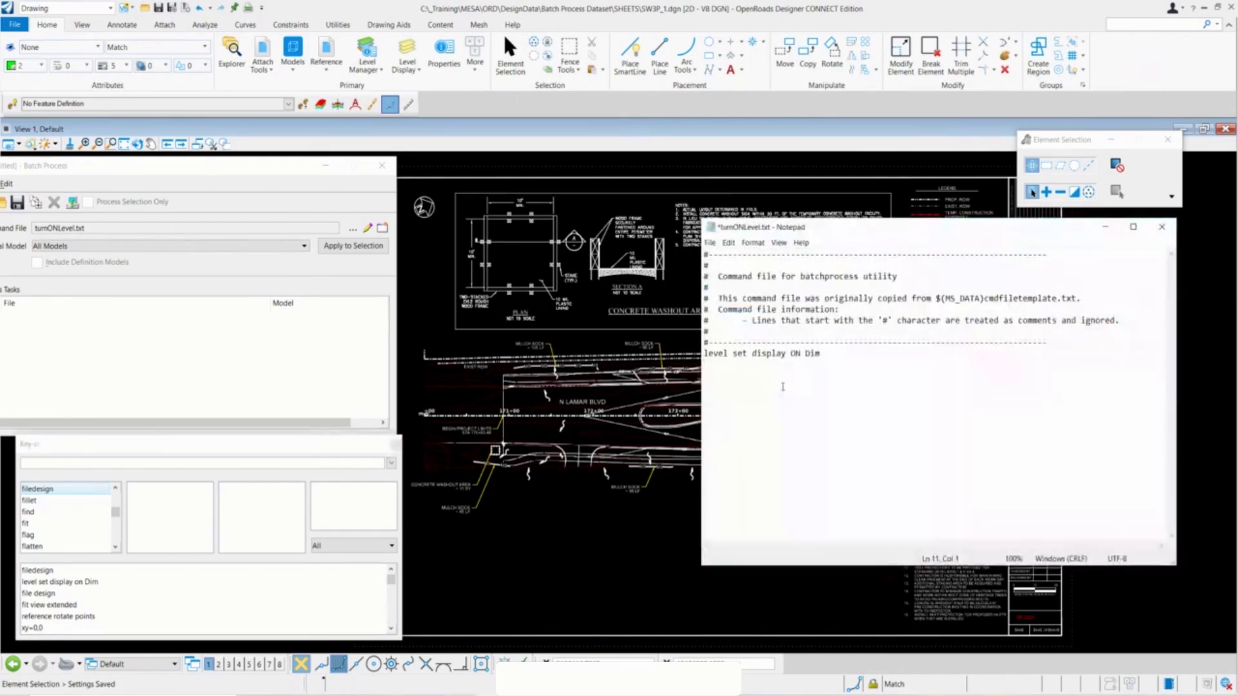
text(filedesign)
click(709, 242)
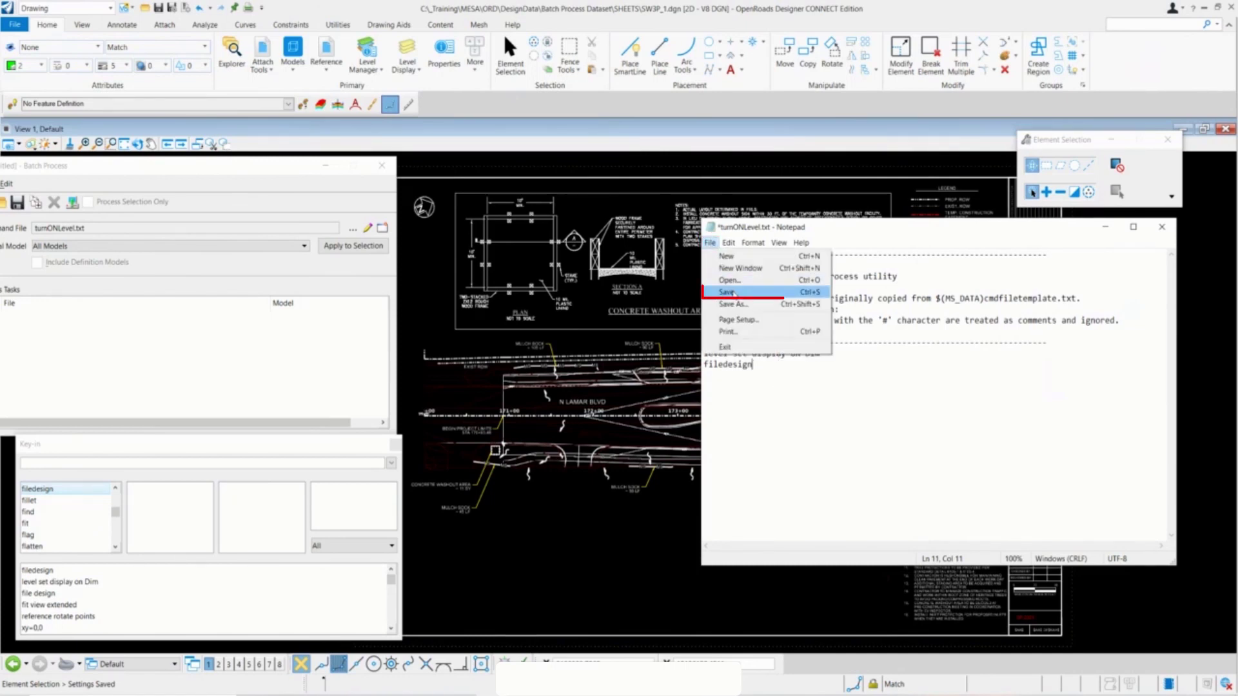
click(729, 292)
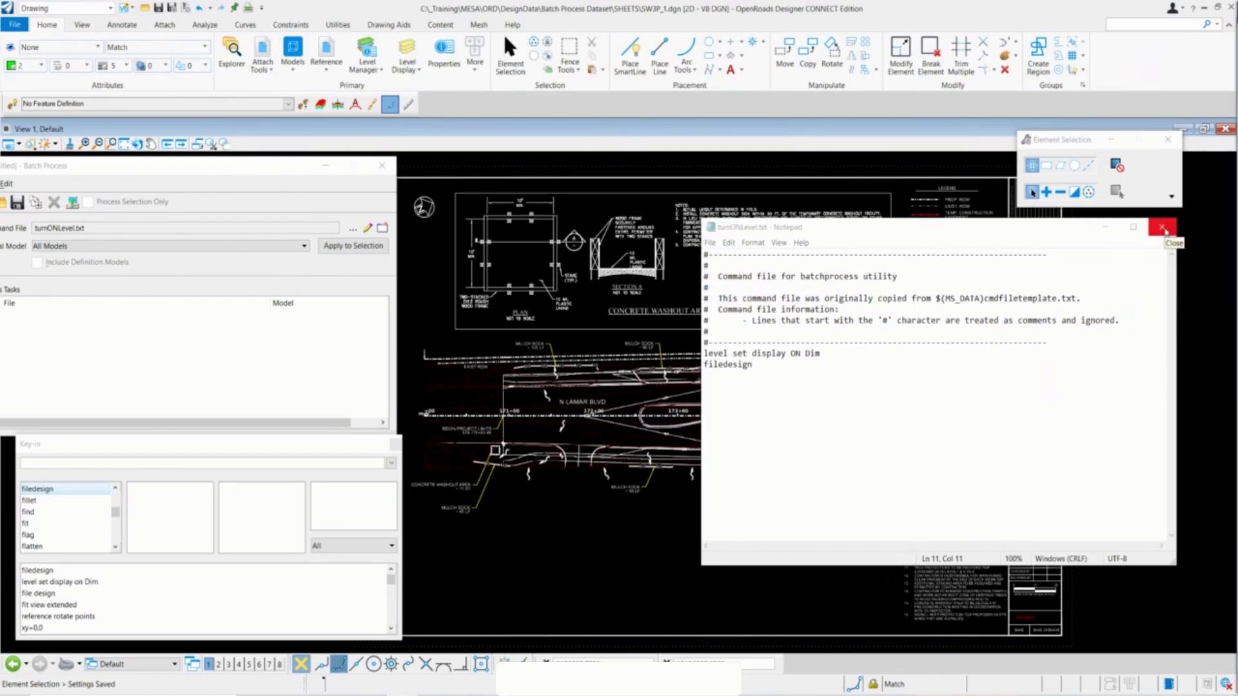
click(1164, 230)
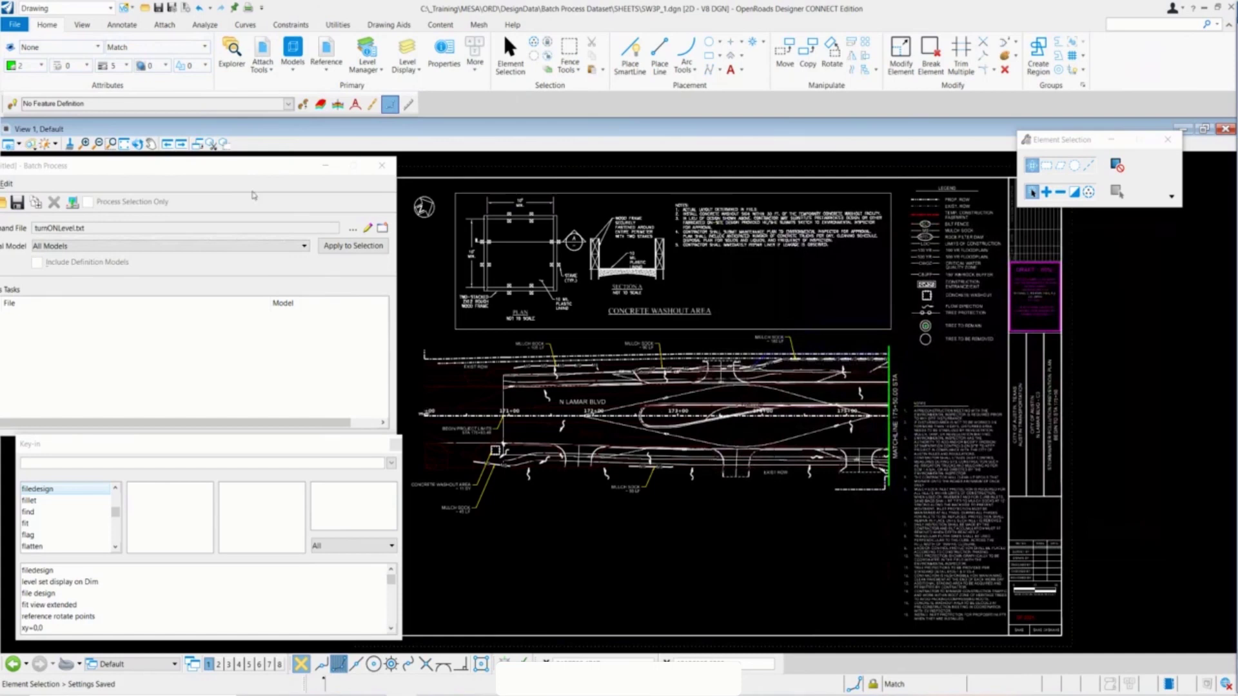
Move the Batch Process window fully into view, reopen the turnONLevel.txt command file to check its key-ins, and close it.
mouse_move(221, 166)
mouse_down()
mouse_move(616, 203)
mouse_move(853, 247)
mouse_up()
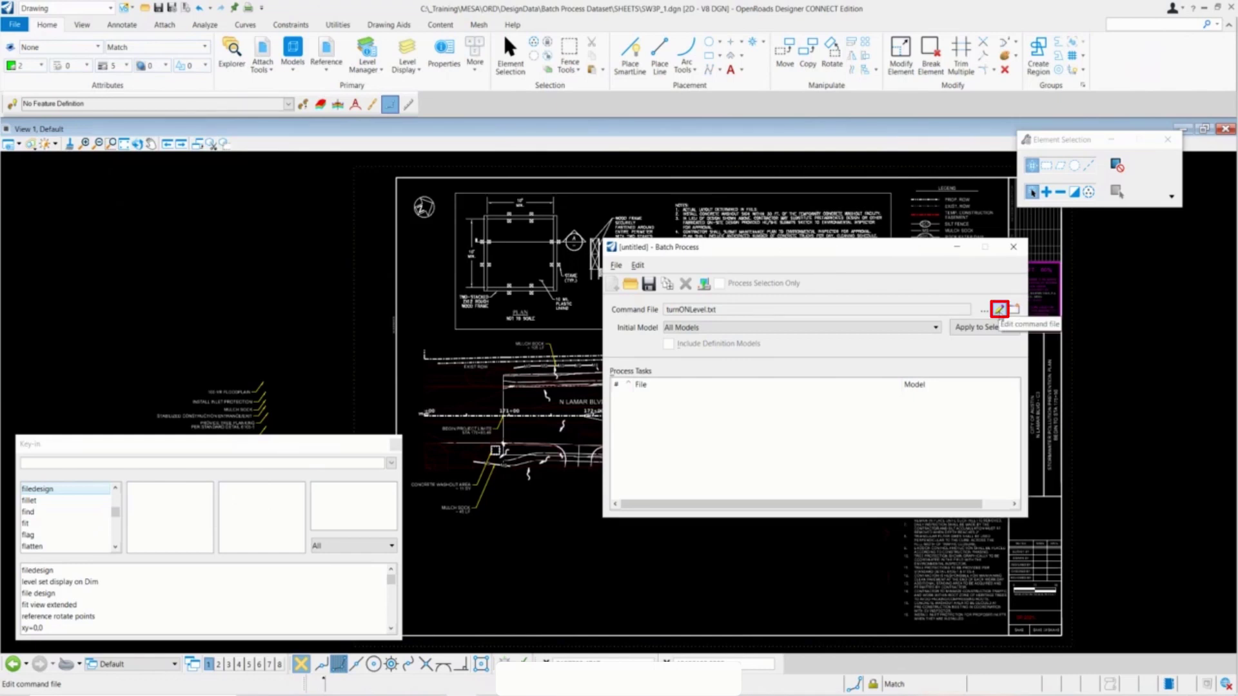
click(999, 310)
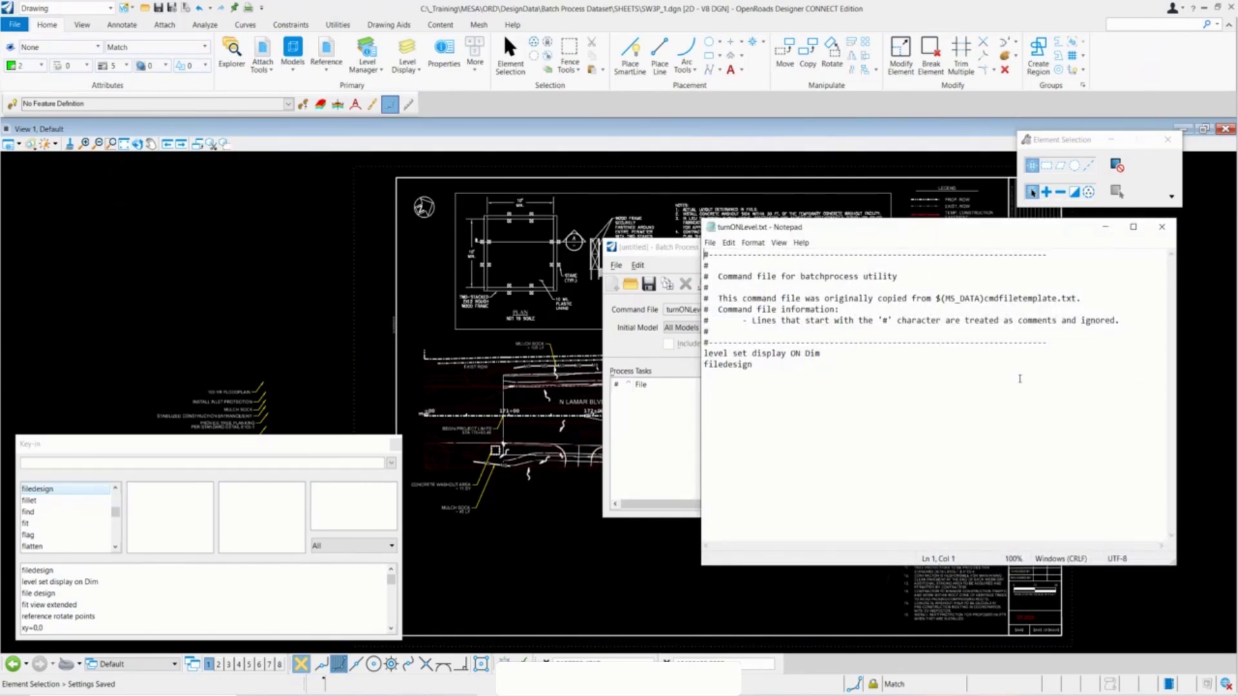
click(1162, 231)
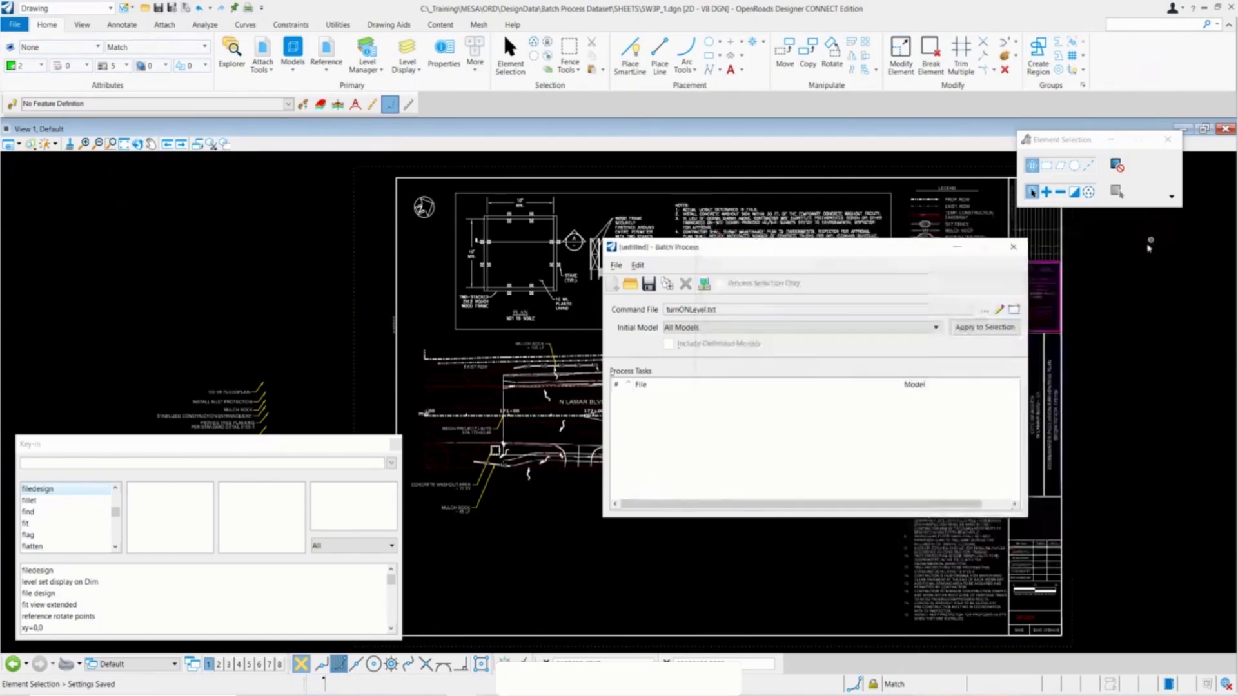